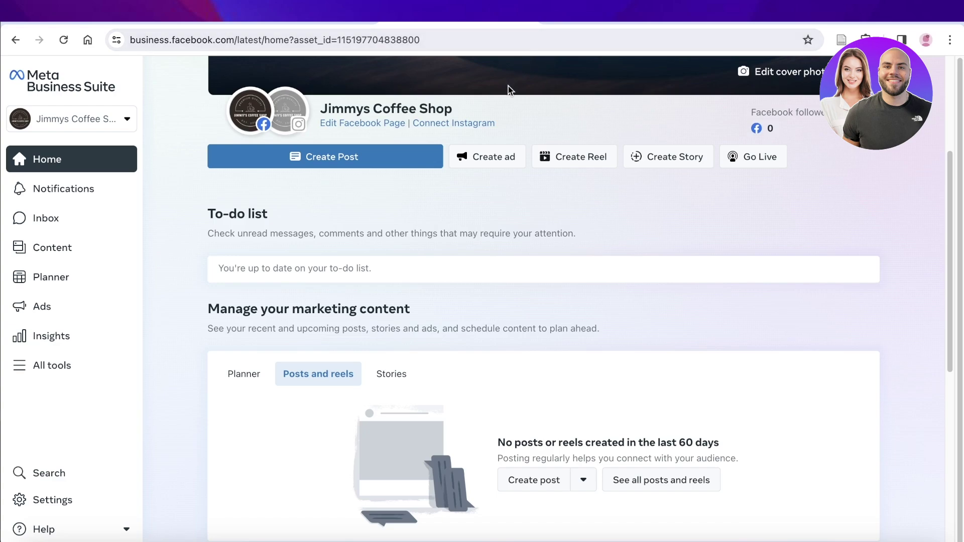
Step: Go from the business home to Ads Manager's Campaigns list and close the attribution settings tips
{"action": "scroll", "coordinate": [508, 90], "scroll_direction": "up", "scroll_amount": 5}
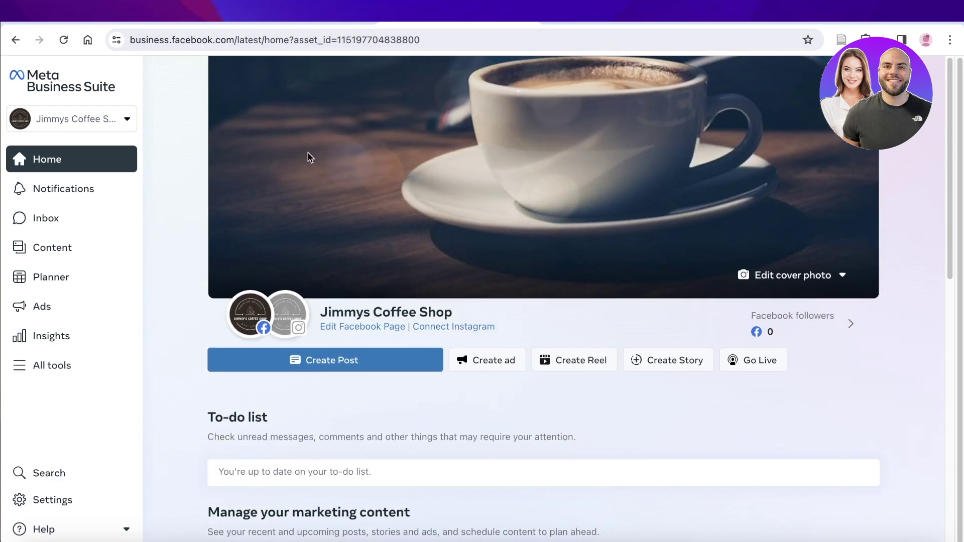
{"action": "left_click", "coordinate": [43, 306]}
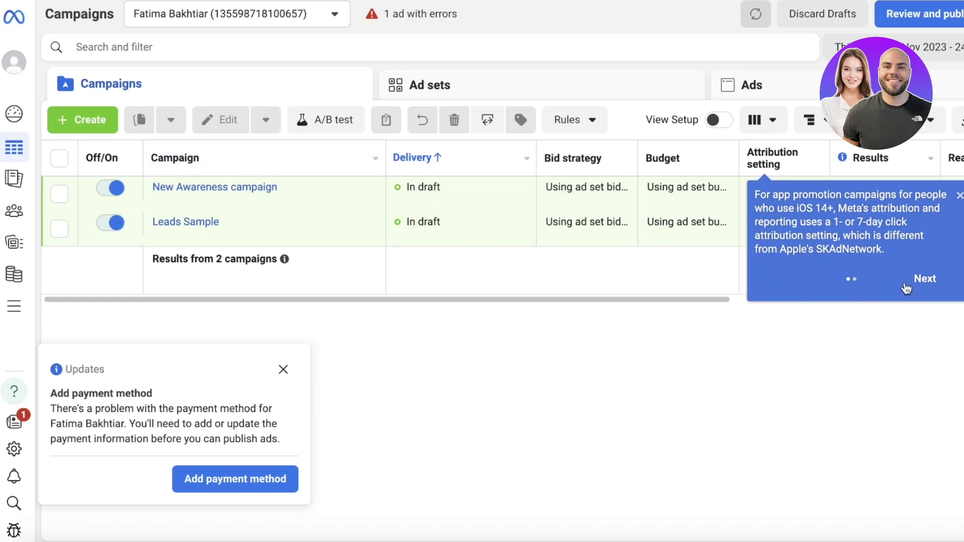
{"action": "left_click", "coordinate": [924, 280]}
{"action": "left_click", "coordinate": [915, 213]}
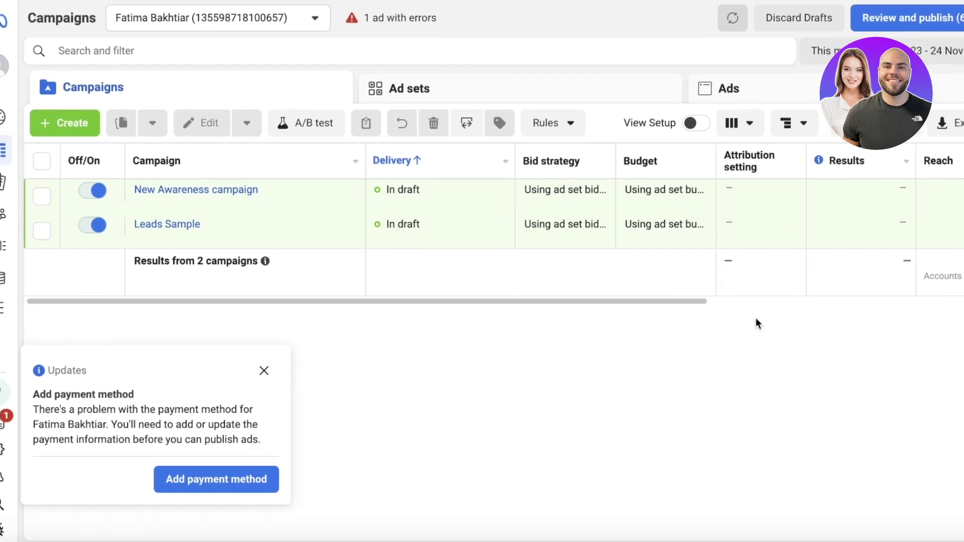
{"action": "left_click_drag", "start_coordinate": [702, 298], "coordinate": [648, 318]}
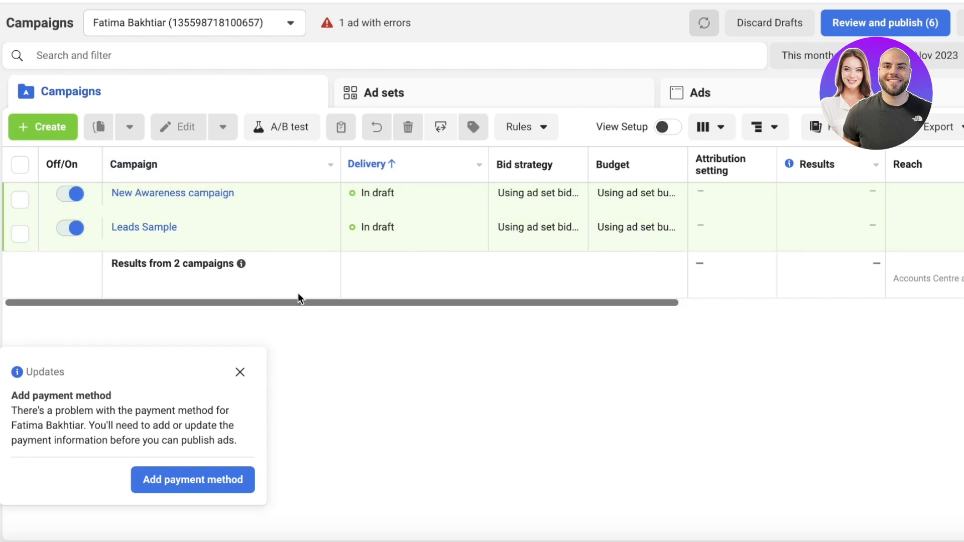
Step: Launch the A/B test introduction from the Campaigns list toolbar
{"action": "left_click_drag", "start_coordinate": [313, 307], "coordinate": [296, 320]}
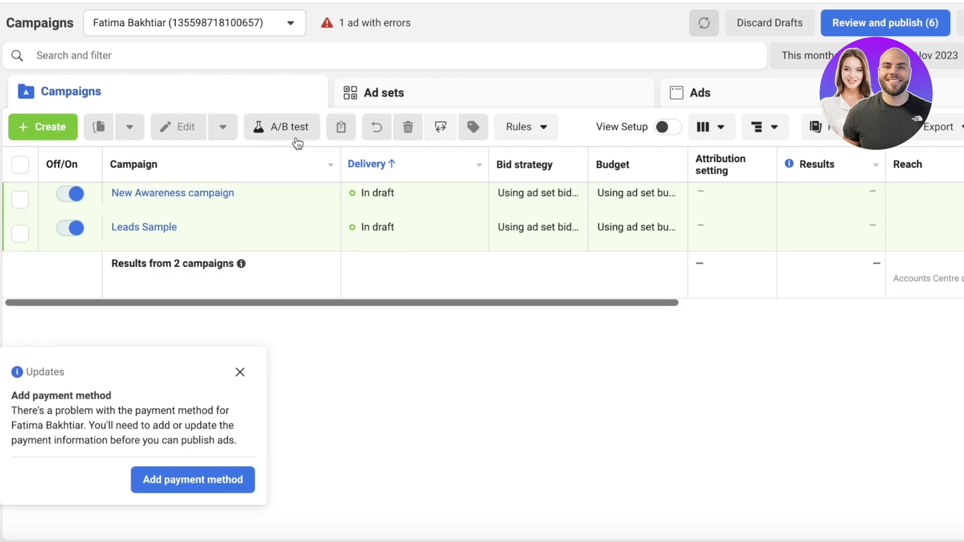
{"action": "mouse_move", "coordinate": [222, 241]}
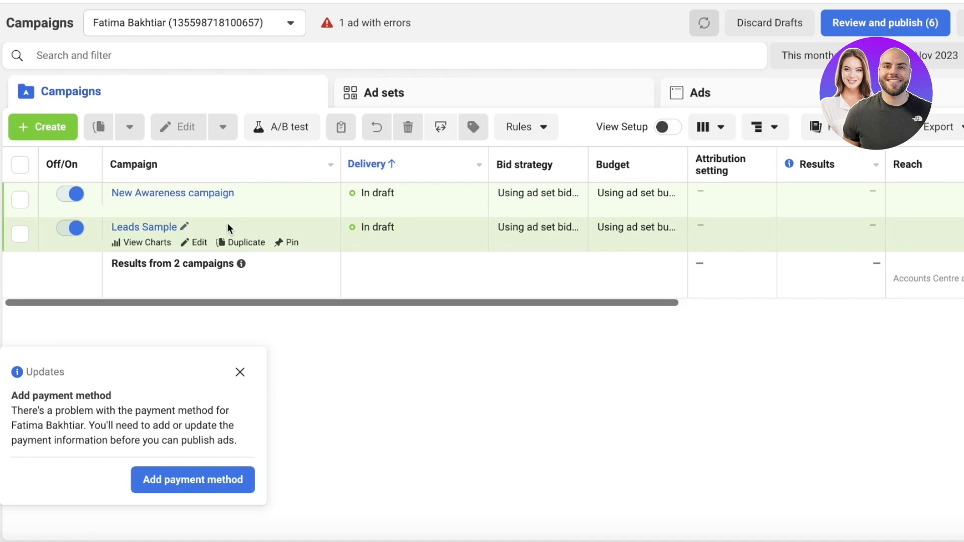
{"action": "mouse_move", "coordinate": [269, 206]}
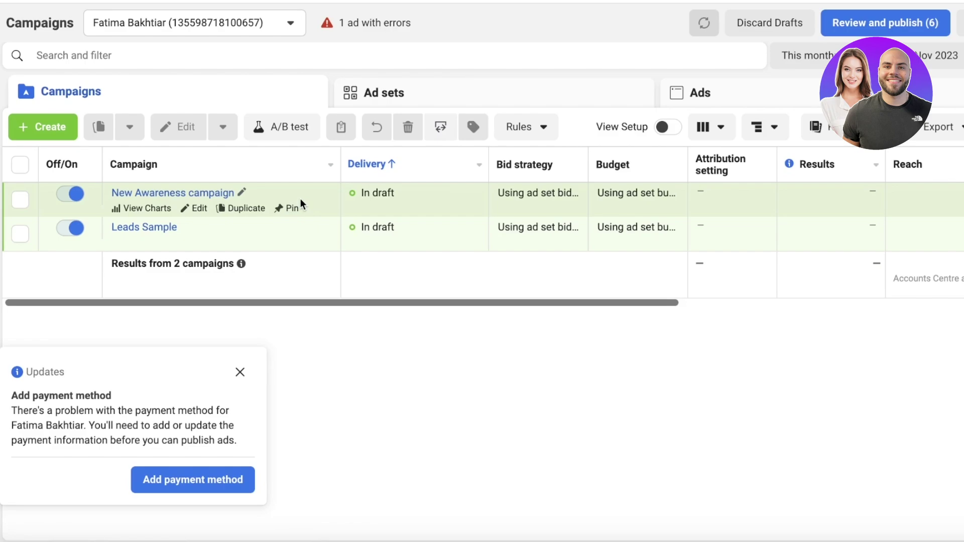
{"action": "left_click", "coordinate": [270, 127]}
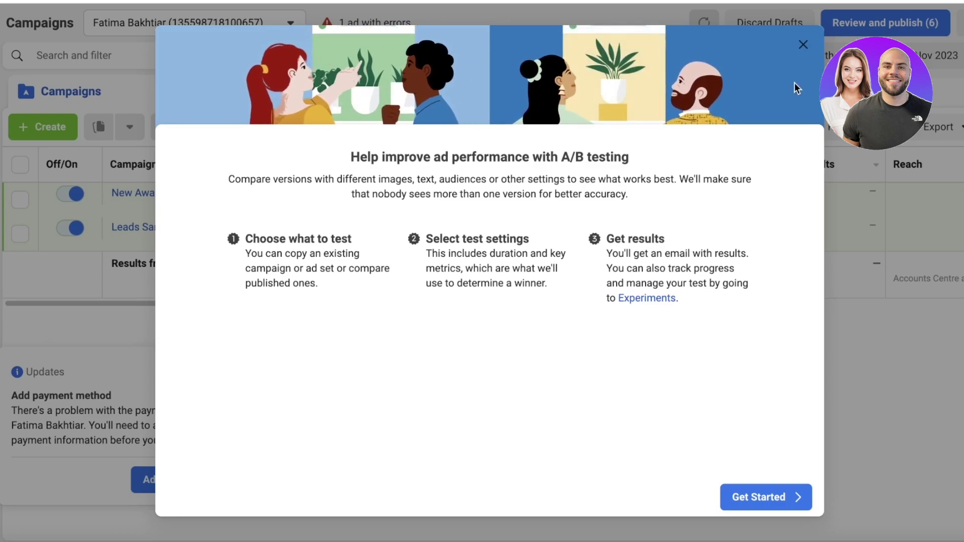
Step: Close the A/B testing introduction and bring up the ad account chooser
{"action": "left_click", "coordinate": [809, 39]}
{"action": "mouse_move", "coordinate": [20, 151]}
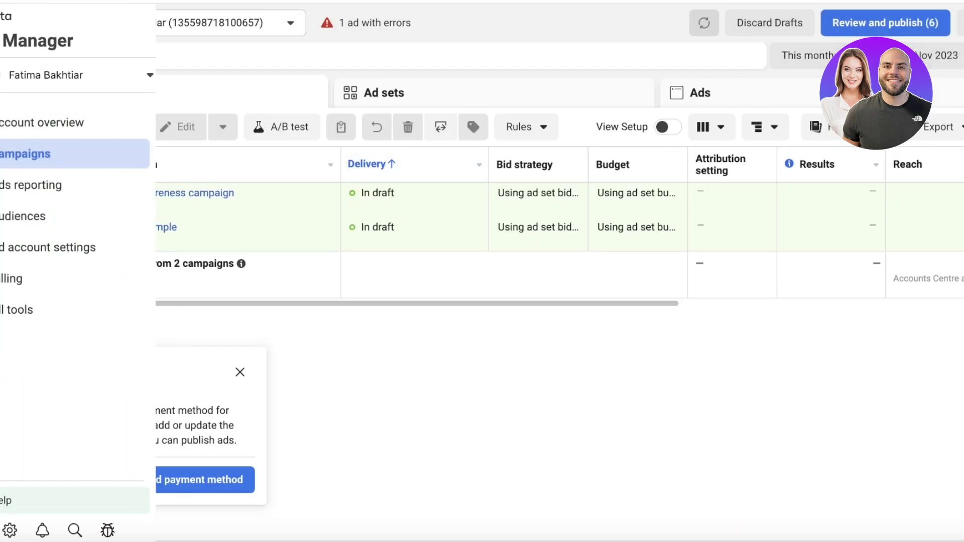
{"action": "left_click", "coordinate": [89, 74]}
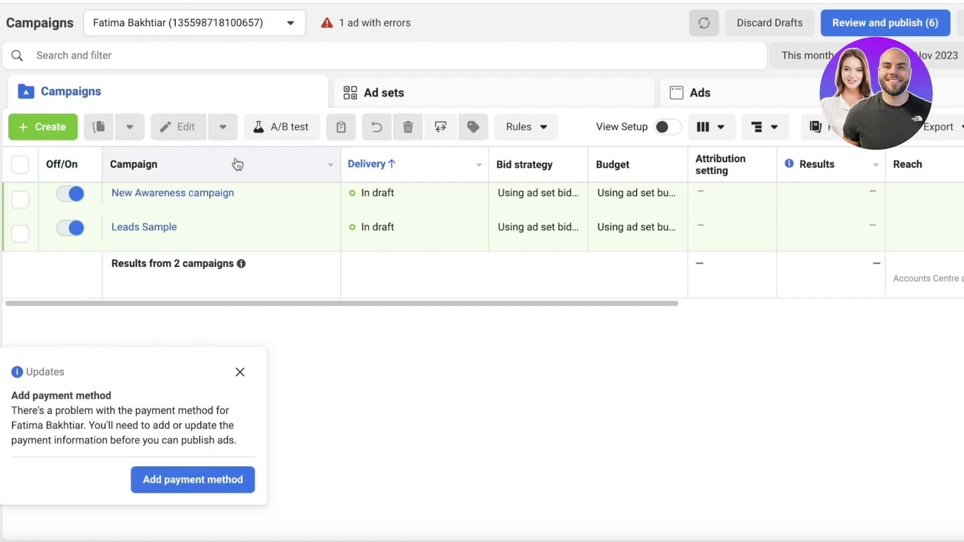
Step: Restart the A/B test setup, choose comparing two existing ads, and filter campaigns by 'l'
{"action": "left_click", "coordinate": [296, 123]}
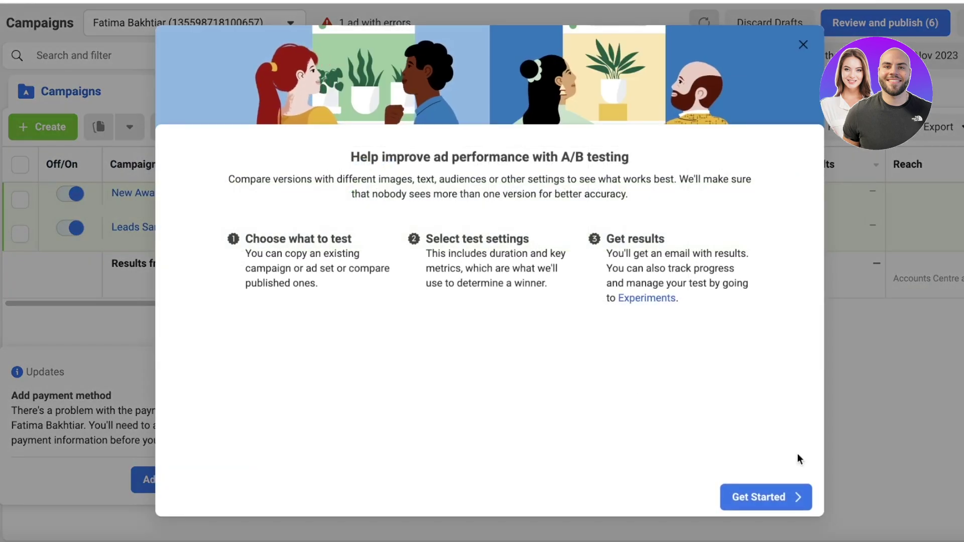
{"action": "left_click", "coordinate": [780, 490]}
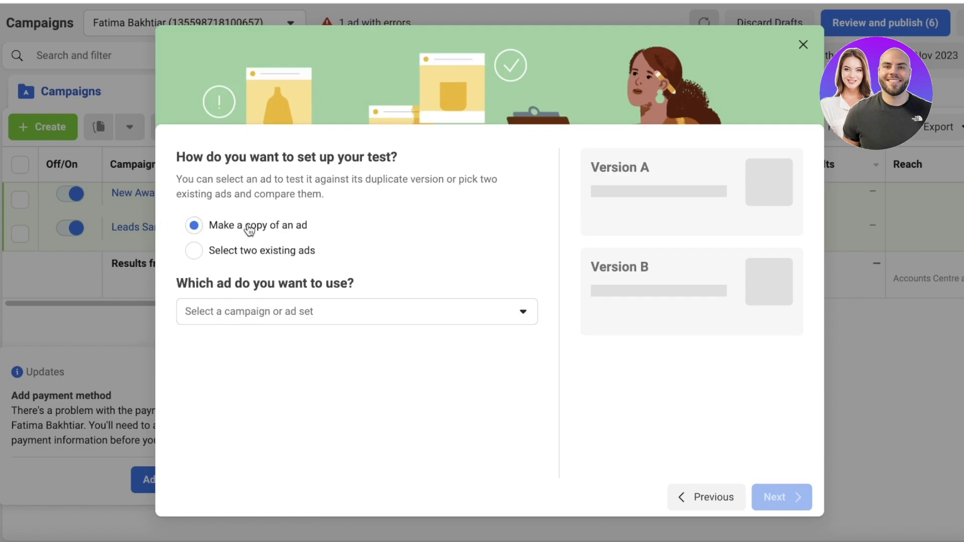
{"action": "left_click", "coordinate": [230, 261]}
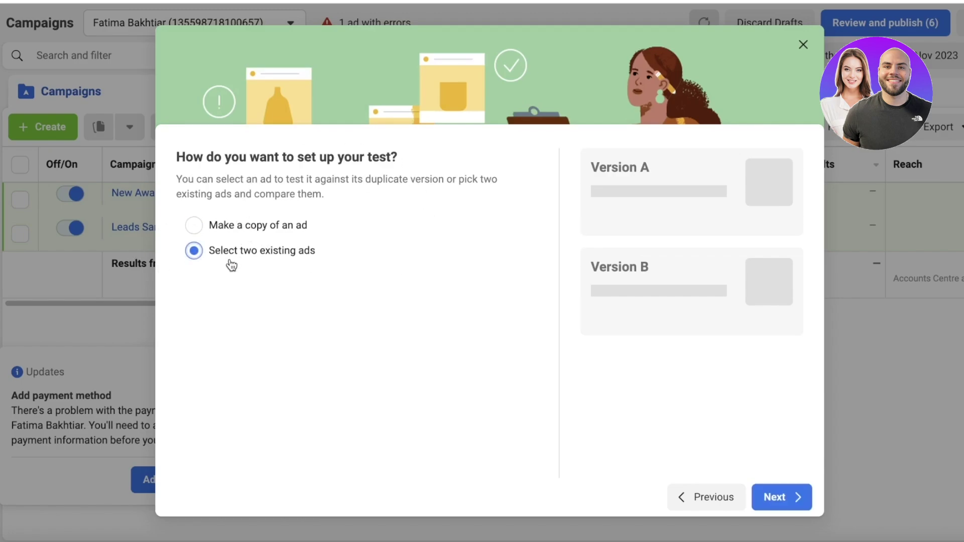
{"action": "left_click", "coordinate": [216, 311]}
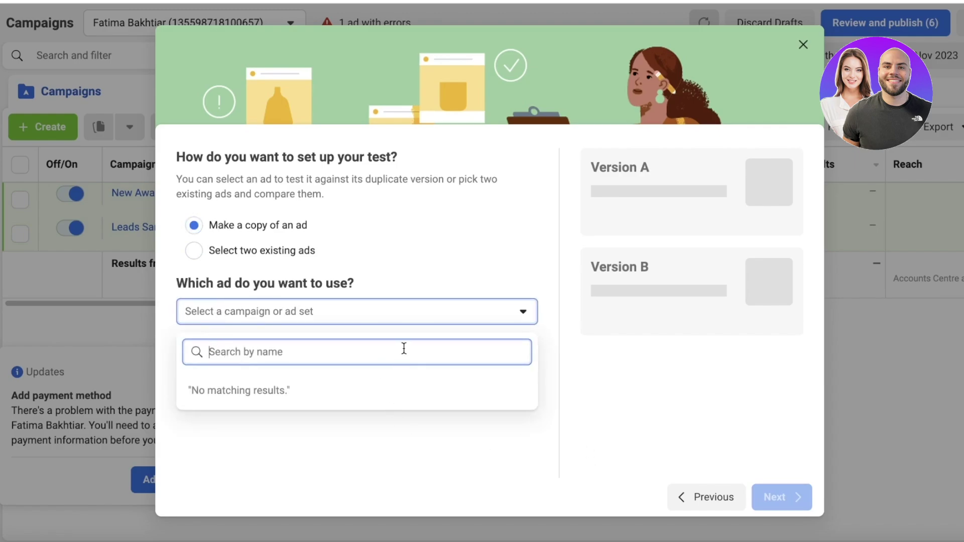
{"action": "type", "text": "l"}
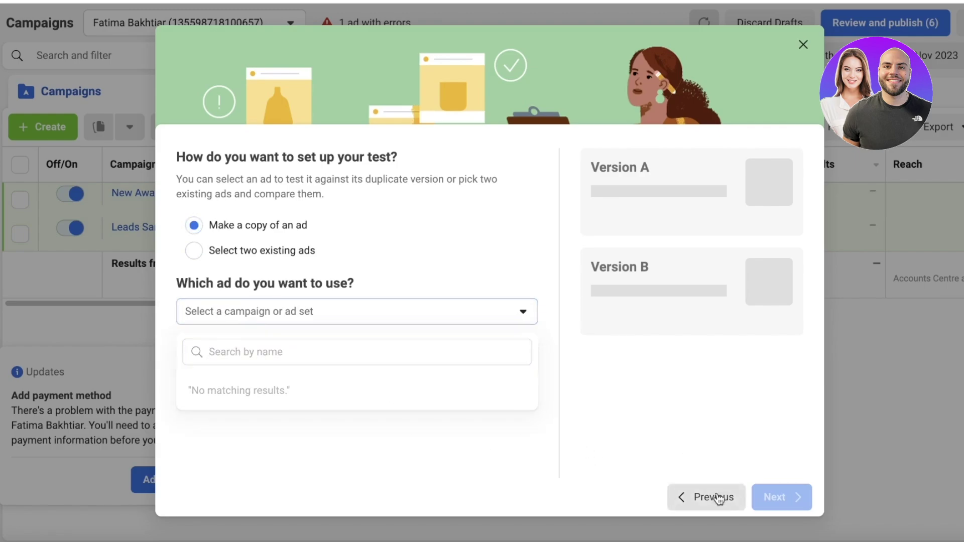
Step: Back out of and close the A/B test dialog, then dismiss the payment-method update notice
{"action": "left_click", "coordinate": [716, 497]}
{"action": "left_click", "coordinate": [803, 44]}
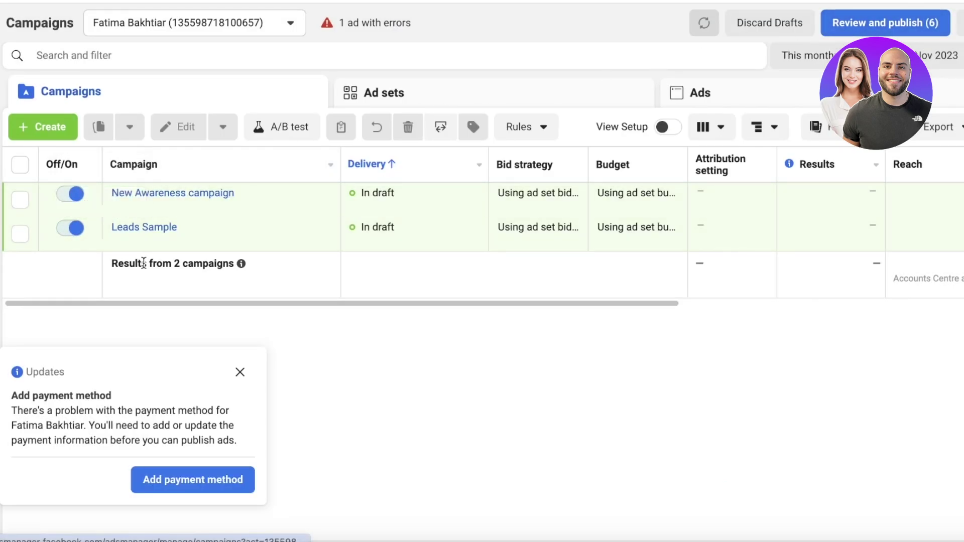
{"action": "left_click", "coordinate": [241, 369]}
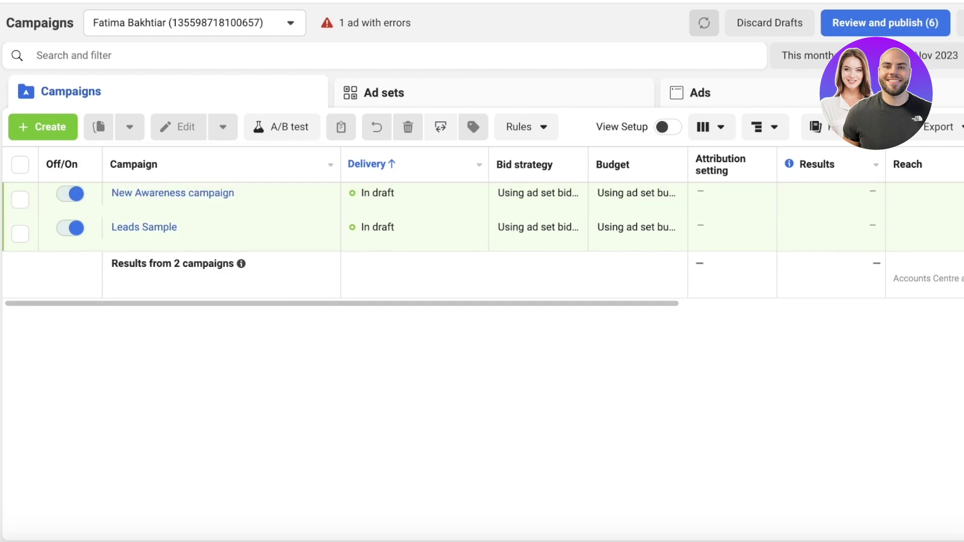
Step: Switch to Ad sets, clear the attribution tips, and create a new Awareness-objective campaign draft
{"action": "left_click", "coordinate": [403, 98]}
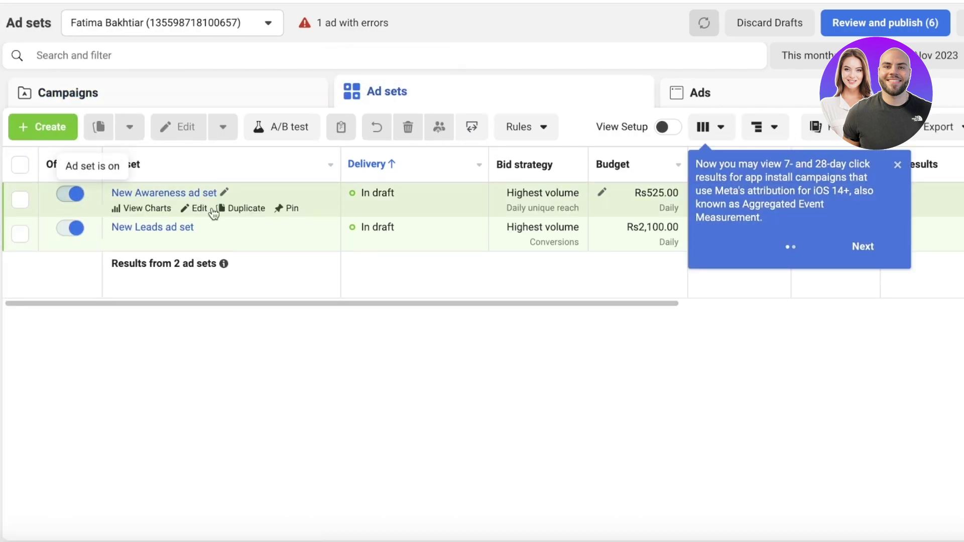
{"action": "left_click", "coordinate": [862, 247]}
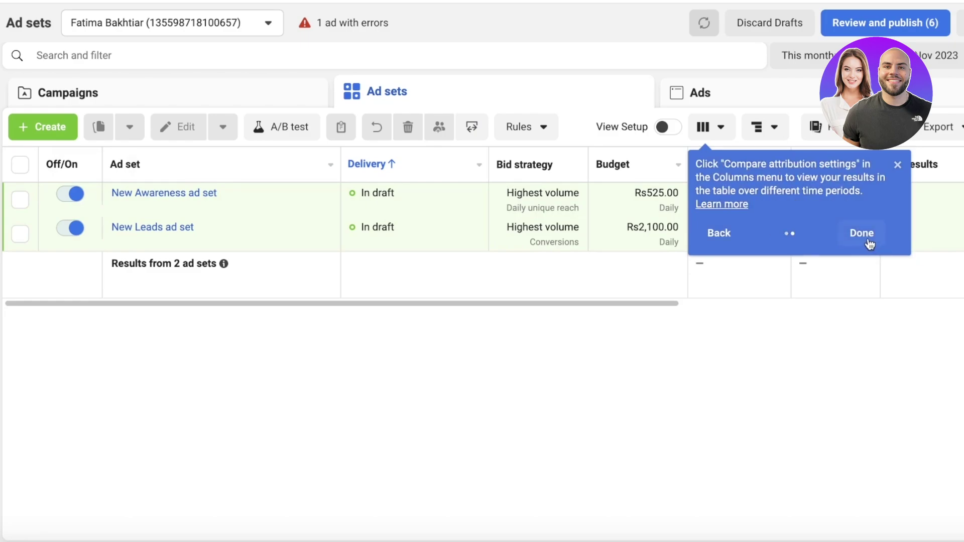
{"action": "left_click", "coordinate": [861, 233]}
{"action": "left_click", "coordinate": [42, 126]}
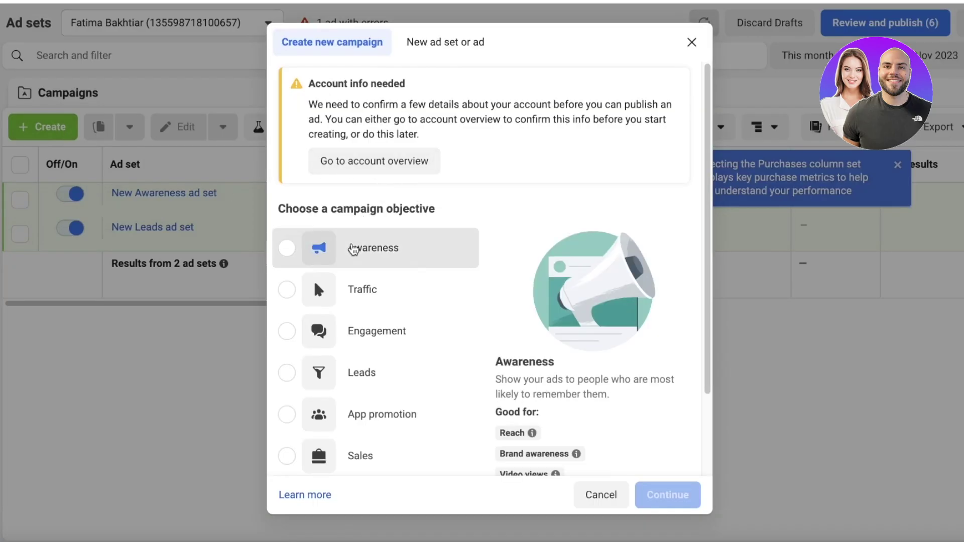
{"action": "left_click", "coordinate": [353, 250]}
{"action": "left_click", "coordinate": [673, 496]}
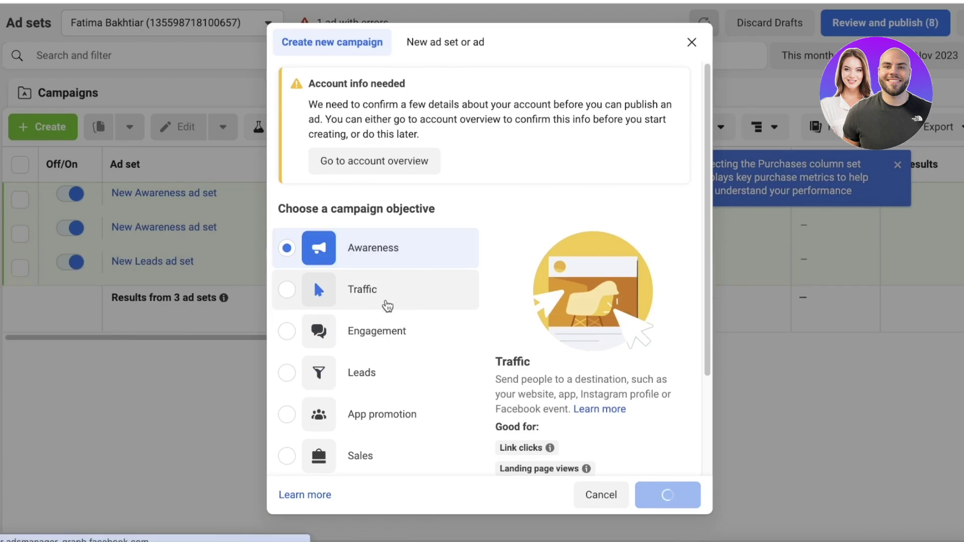
{"action": "scroll", "coordinate": [622, 482], "scroll_direction": "down", "scroll_amount": 3}
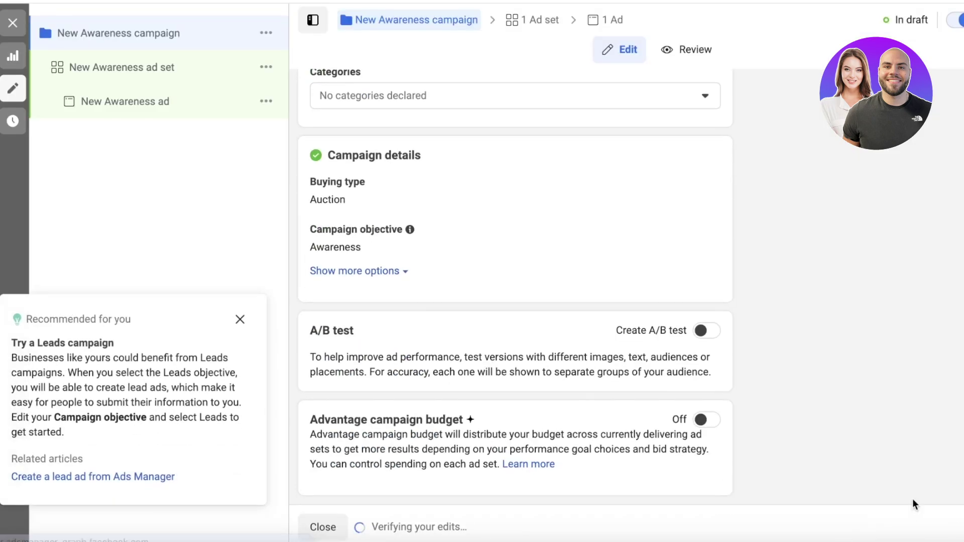
Step: Step through the New Awareness ad set and ad settings, then close the payment information dialog
{"action": "left_click", "coordinate": [939, 527]}
{"action": "scroll", "coordinate": [718, 352], "scroll_direction": "down", "scroll_amount": 5}
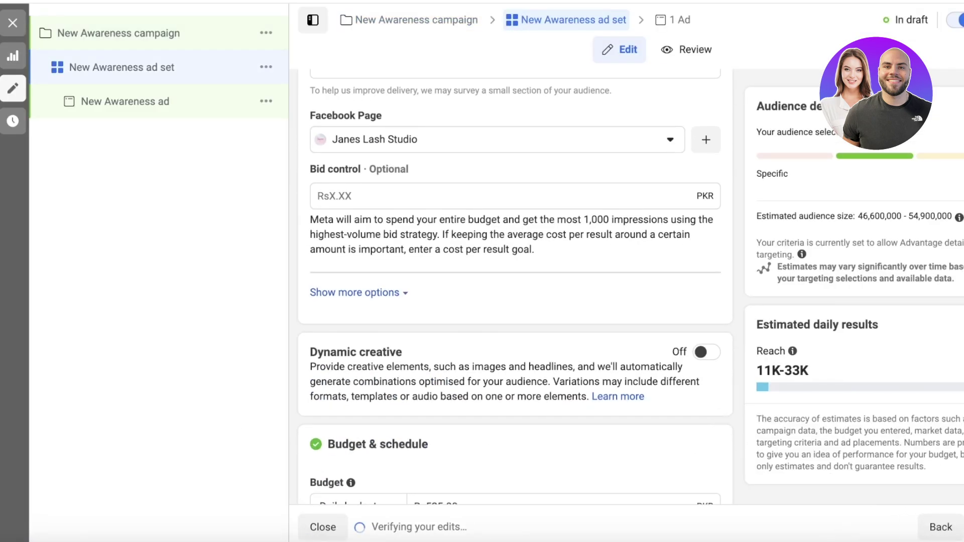
{"action": "left_click", "coordinate": [125, 101]}
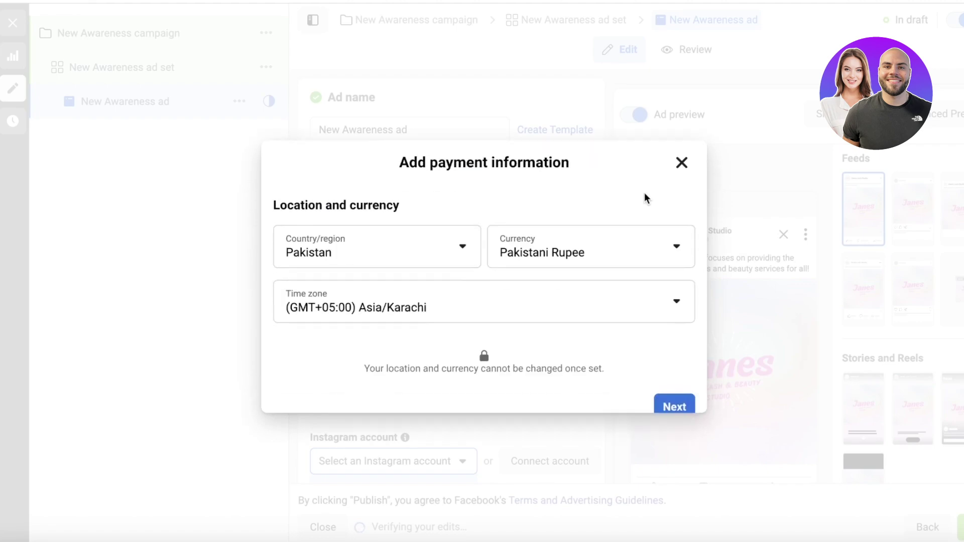
{"action": "left_click", "coordinate": [656, 401]}
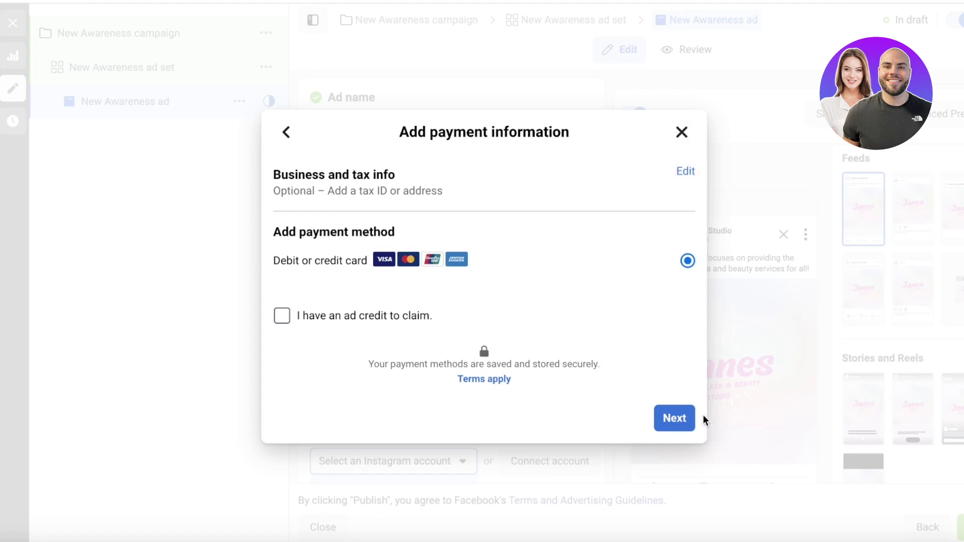
{"action": "left_click", "coordinate": [667, 426]}
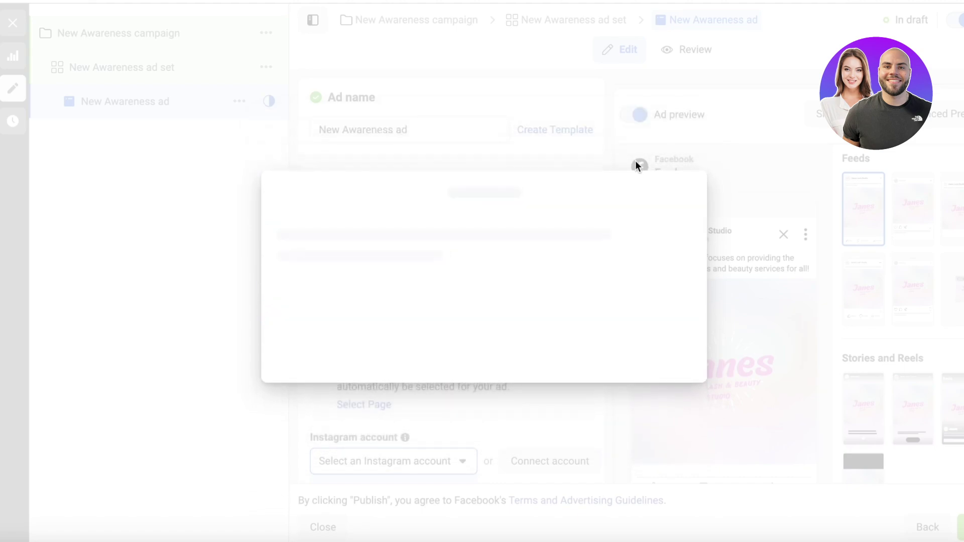
{"action": "left_click", "coordinate": [681, 125]}
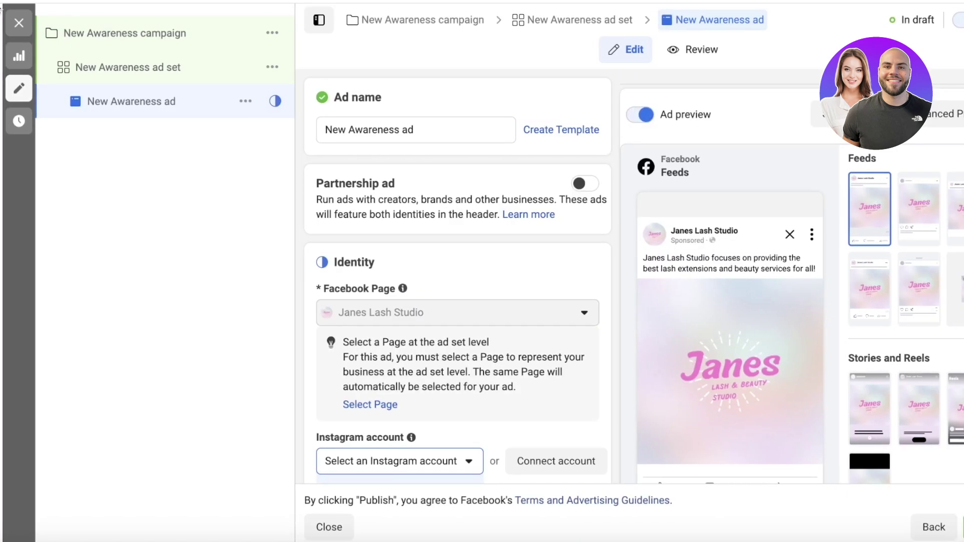
Step: Exit the editor keeping the drafts, return to Campaigns, and advance the A/B test to its setup-method step
{"action": "mouse_move", "coordinate": [7, 121]}
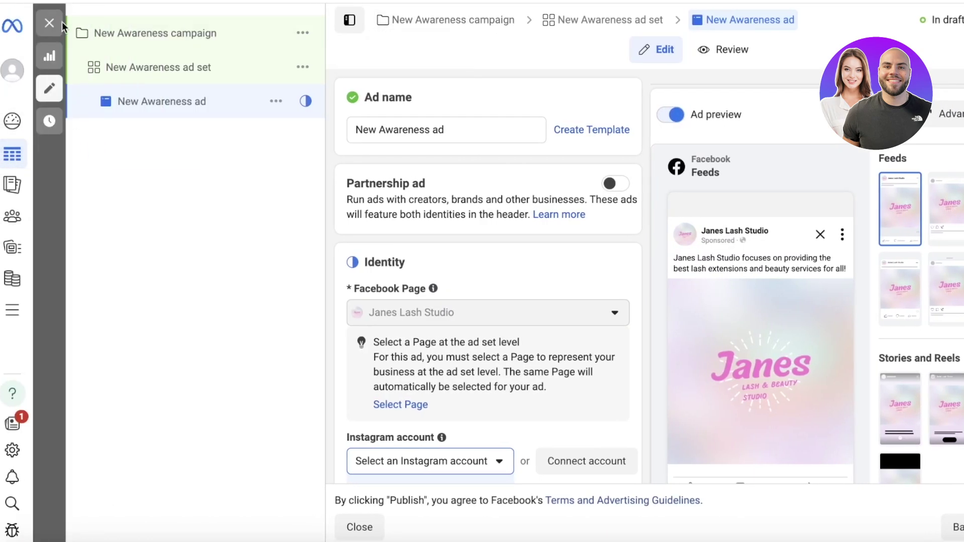
{"action": "left_click", "coordinate": [49, 23]}
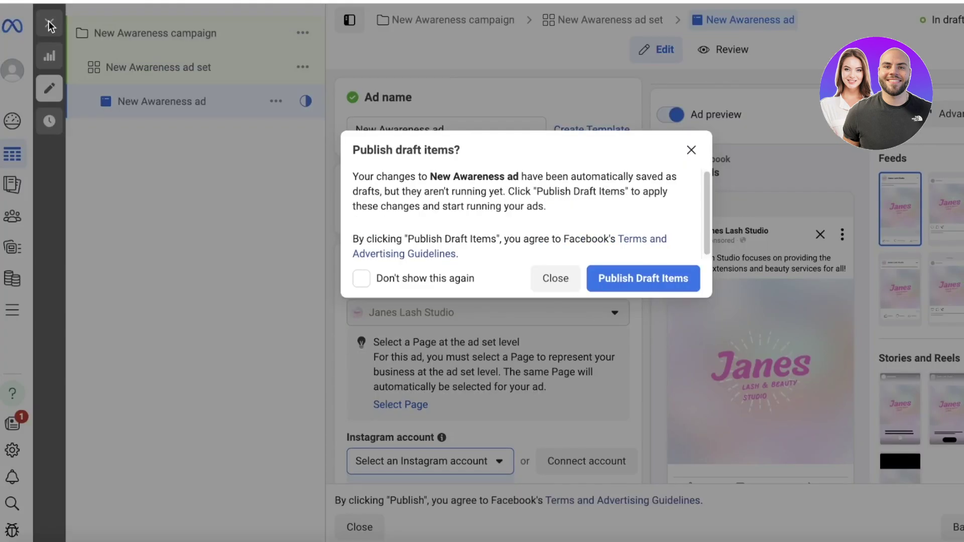
{"action": "left_click", "coordinate": [637, 285]}
{"action": "left_click", "coordinate": [360, 98]}
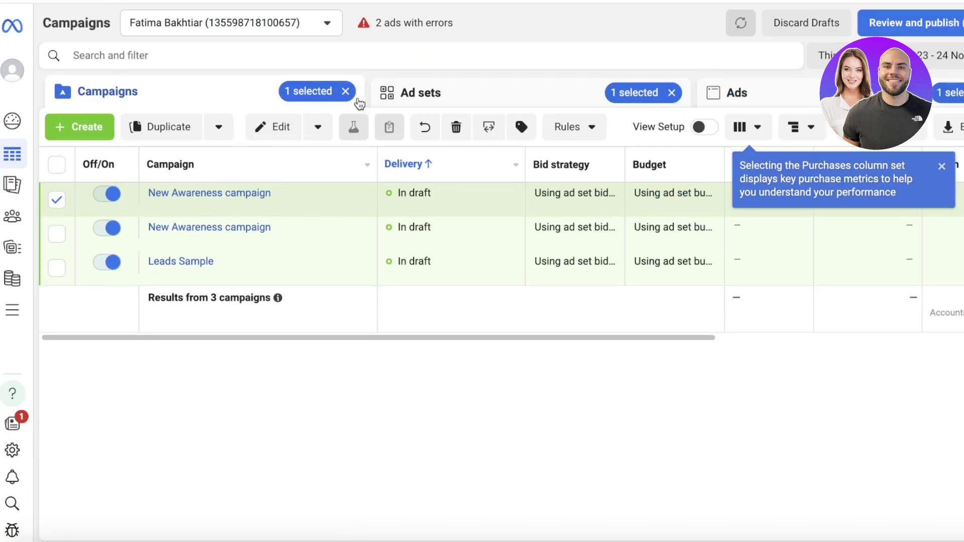
{"action": "left_click", "coordinate": [347, 94]}
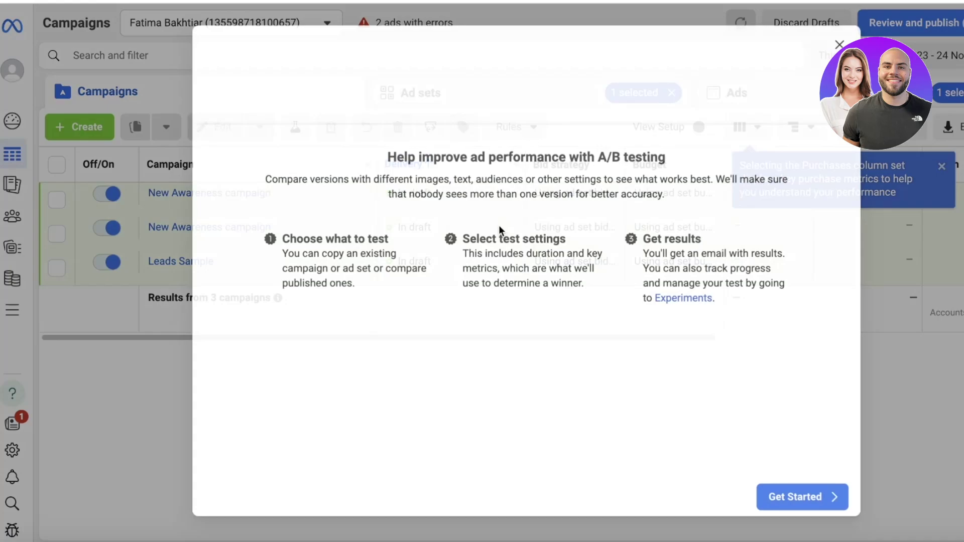
{"action": "left_click", "coordinate": [828, 498]}
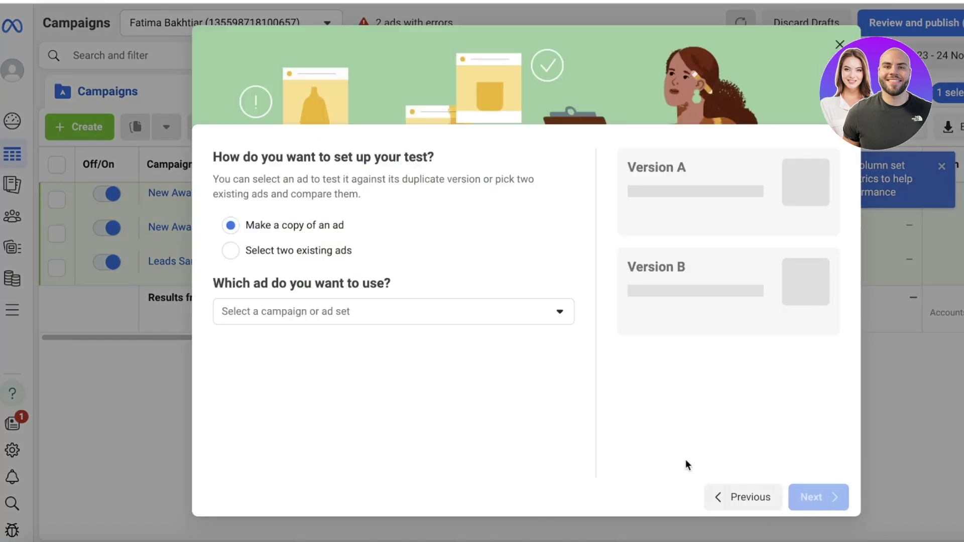
{"action": "left_click", "coordinate": [317, 316]}
Step: Try the copy-of-an-ad option searching for 'leads', then settle on comparing two existing ads
{"action": "left_click", "coordinate": [254, 250]}
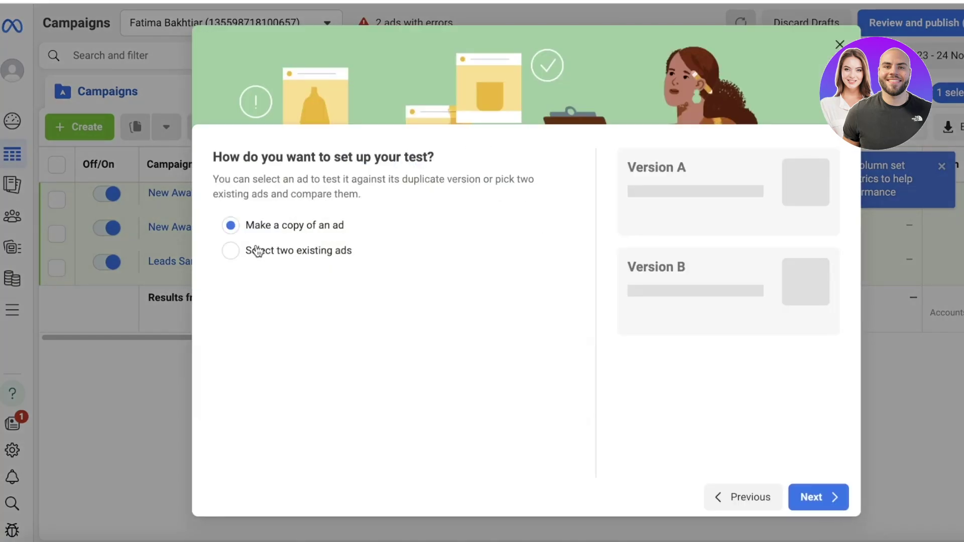
{"action": "left_click", "coordinate": [254, 250]}
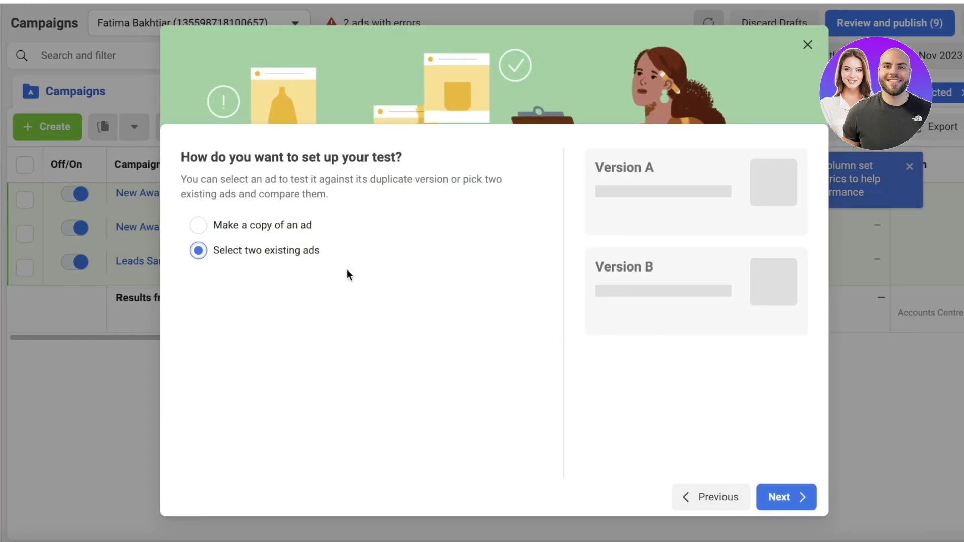
{"action": "left_click", "coordinate": [263, 227]}
{"action": "left_click", "coordinate": [254, 315]}
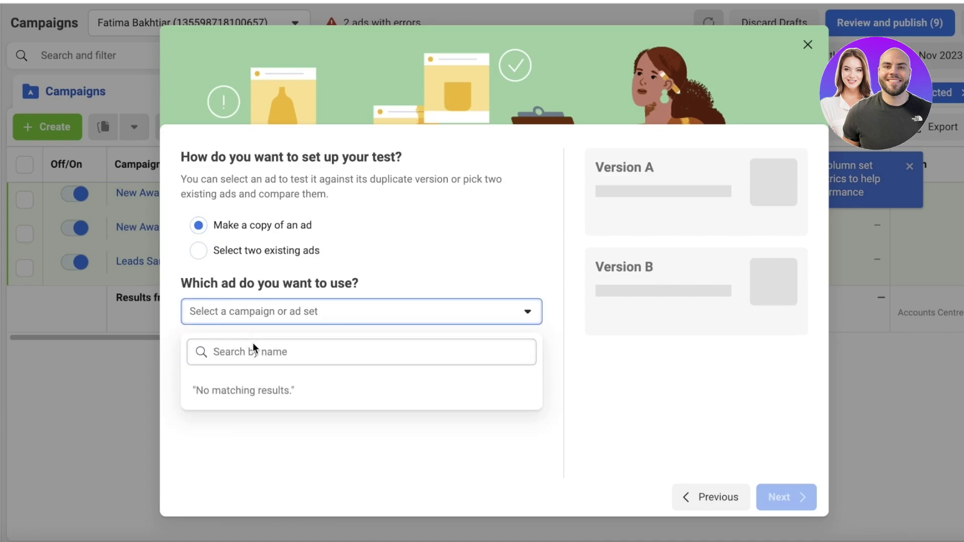
{"action": "left_click", "coordinate": [252, 342]}
{"action": "type", "text": "l"}
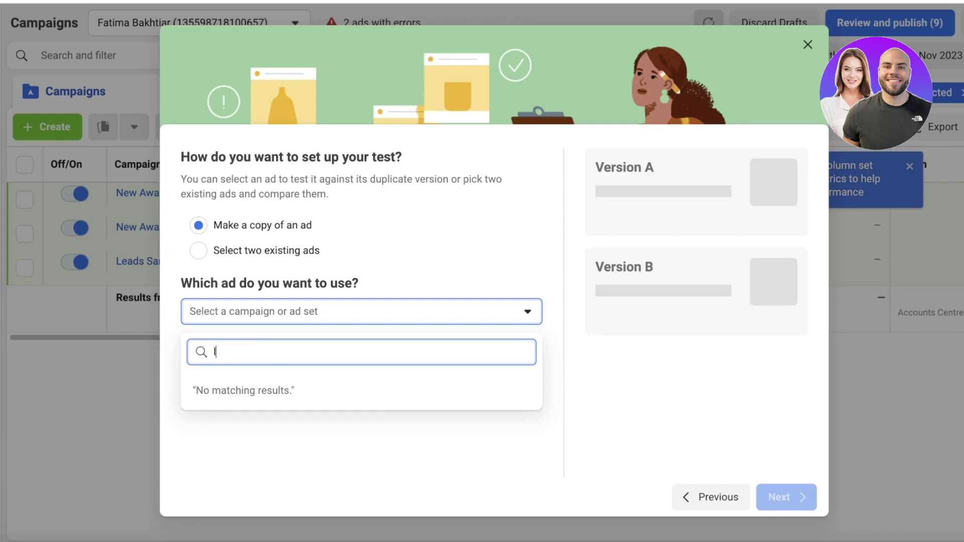
{"action": "type", "text": "a"}
{"action": "key", "text": "BackSpace"}
{"action": "type", "text": "eads"}
{"action": "left_click", "coordinate": [301, 253]}
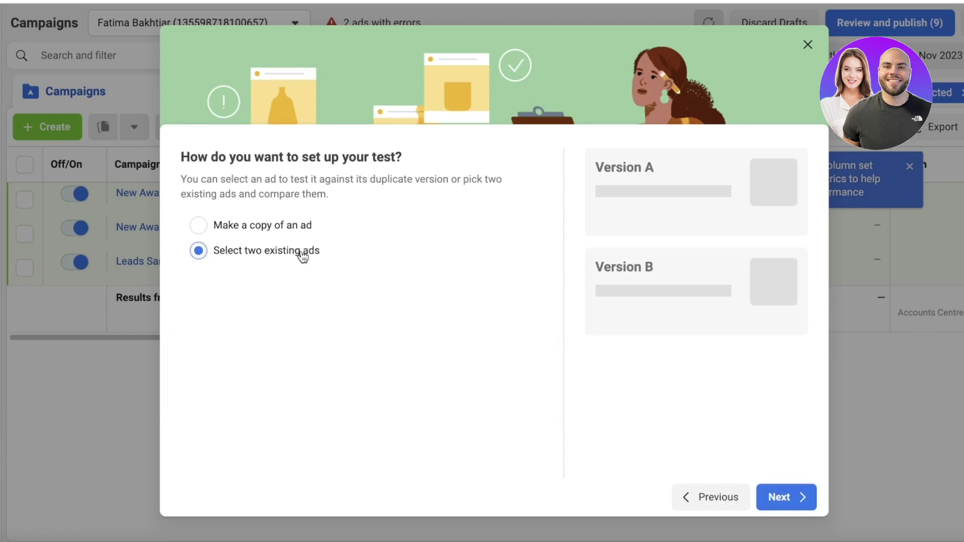
{"action": "left_click", "coordinate": [779, 499]}
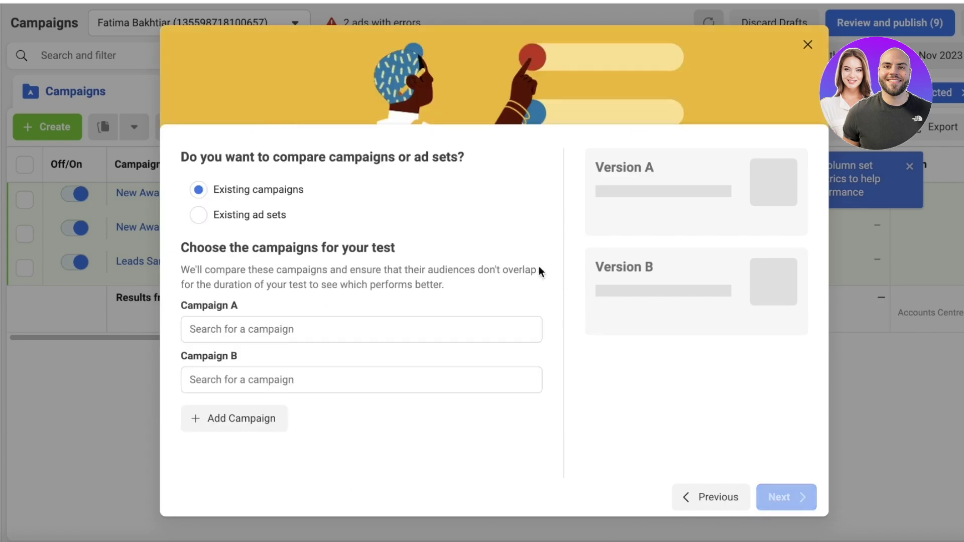
Step: Add a third campaign, switch between comparing campaigns and ad sets, and remove the third ad set
{"action": "left_click", "coordinate": [218, 416]}
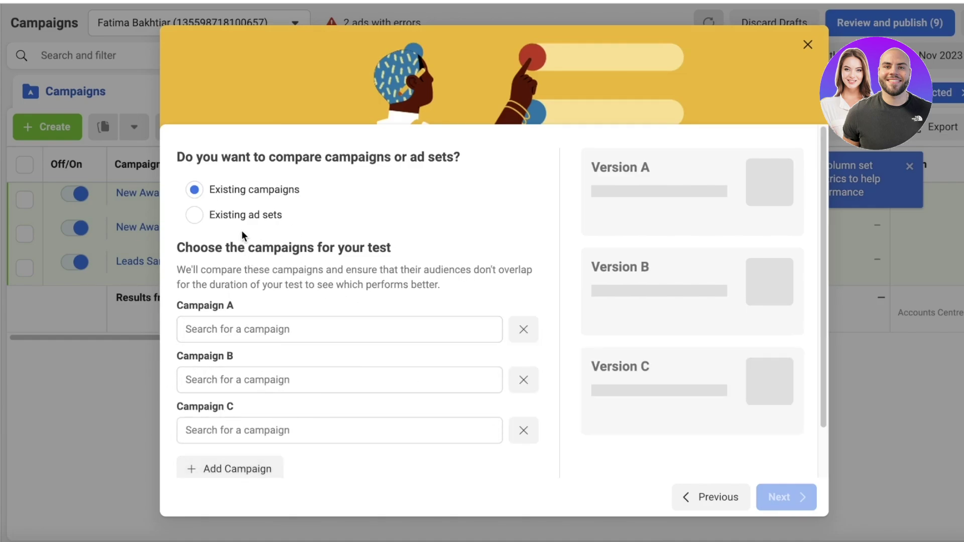
{"action": "left_click", "coordinate": [216, 204]}
{"action": "left_click", "coordinate": [247, 179]}
{"action": "left_click", "coordinate": [219, 211]}
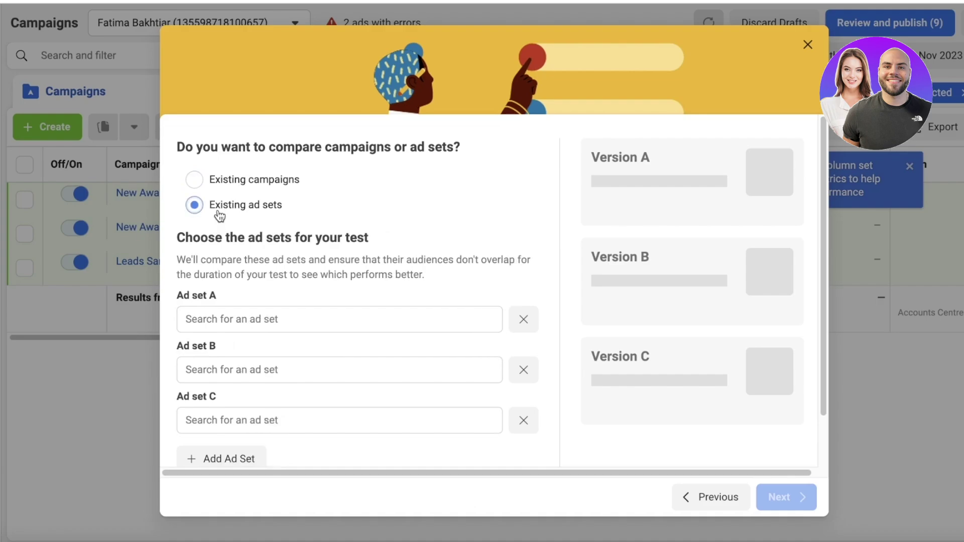
{"action": "left_click", "coordinate": [535, 326]}
Step: Browse the ad set lists for Ad set A and Ad set B, then close the A/B test setup
{"action": "left_click", "coordinate": [359, 324]}
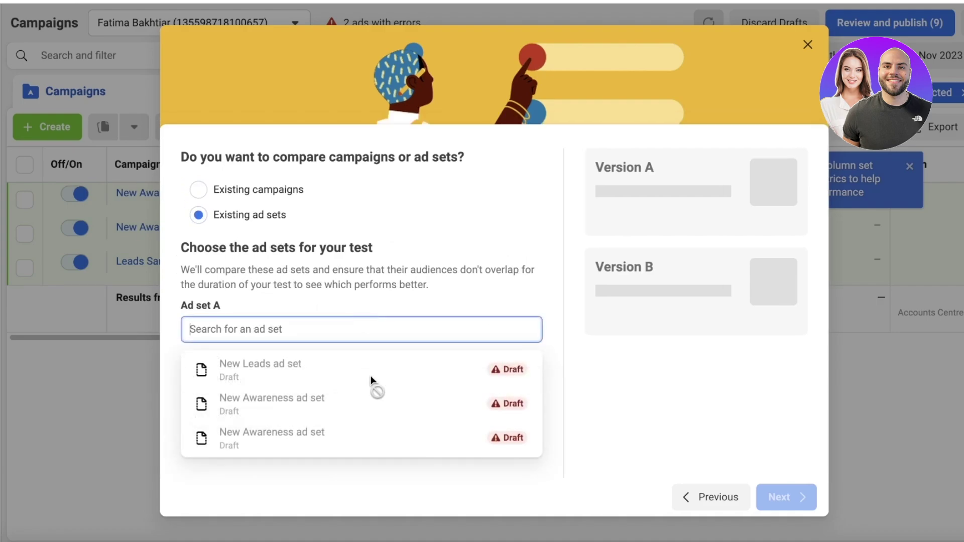
{"action": "left_click", "coordinate": [372, 377]}
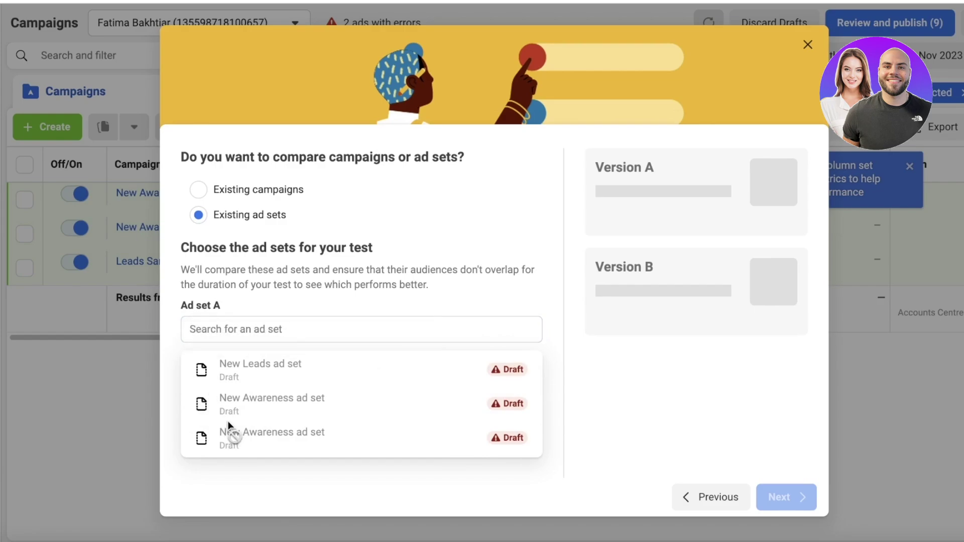
{"action": "left_click", "coordinate": [433, 364]}
{"action": "left_click", "coordinate": [258, 383]}
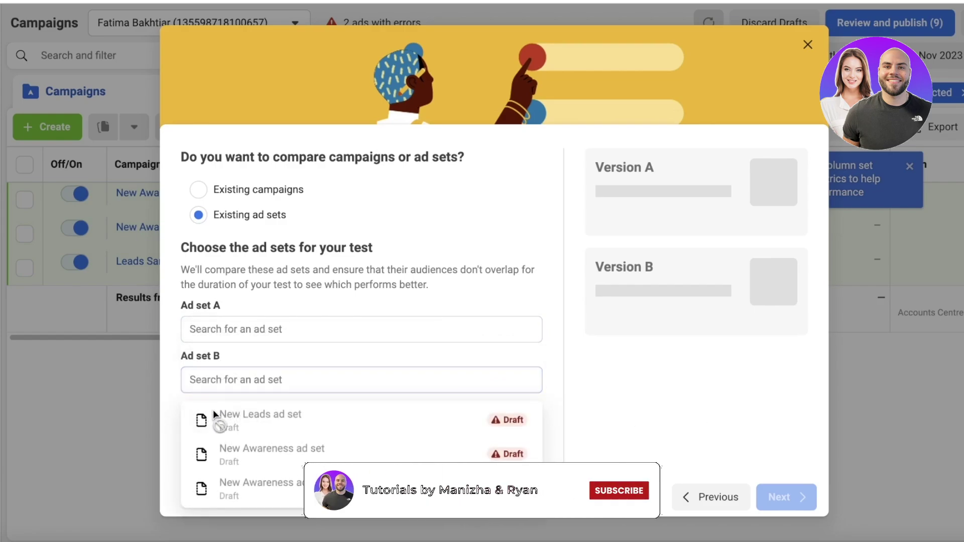
{"action": "left_click", "coordinate": [773, 372]}
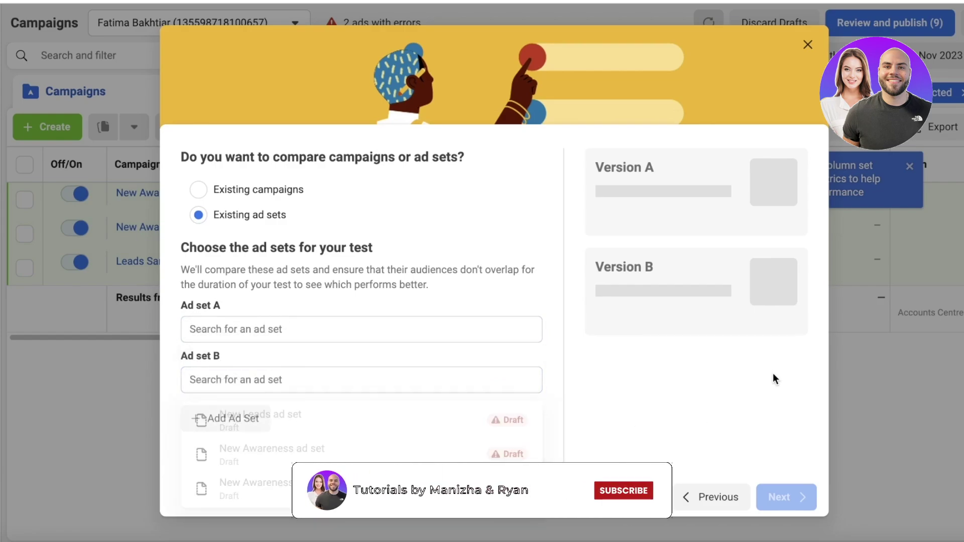
{"action": "left_click", "coordinate": [819, 42]}
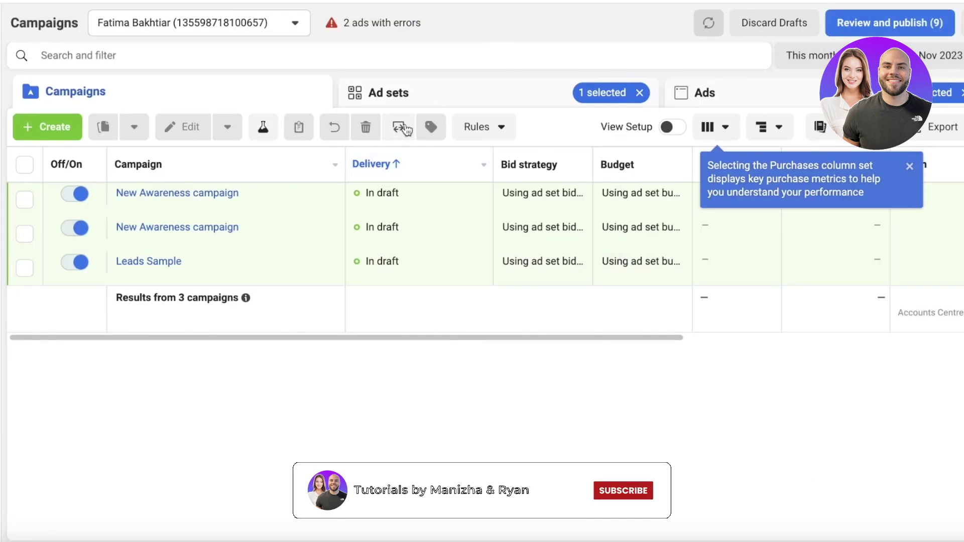
Step: Close the Purchases column tip so the campaign rows' View Charts, Edit, Duplicate and Pin actions are reachable
{"action": "mouse_move", "coordinate": [151, 231]}
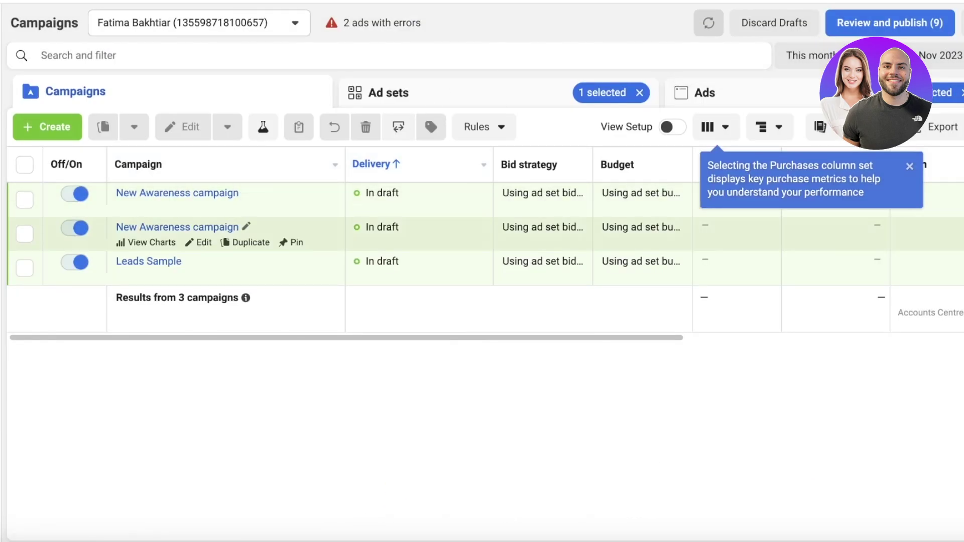
{"action": "left_click", "coordinate": [910, 166]}
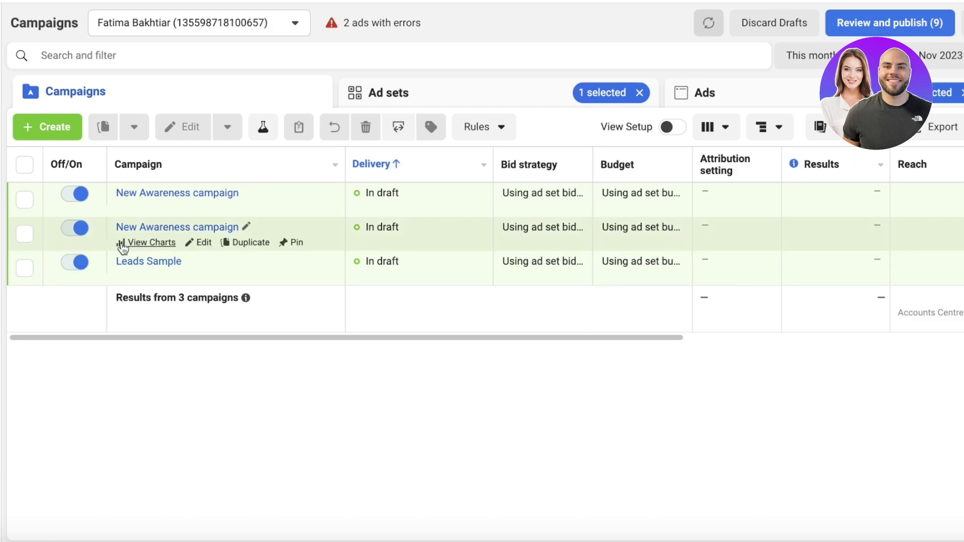
{"action": "mouse_move", "coordinate": [268, 211]}
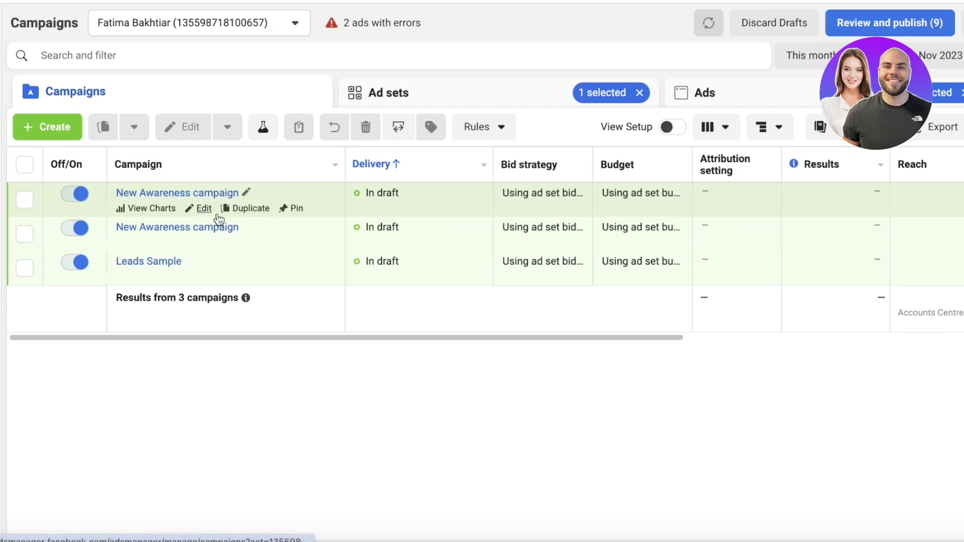
Step: Duplicate the first New Awareness campaign as a new campaign with 1 copy
{"action": "left_click", "coordinate": [245, 218]}
{"action": "left_click", "coordinate": [245, 217]}
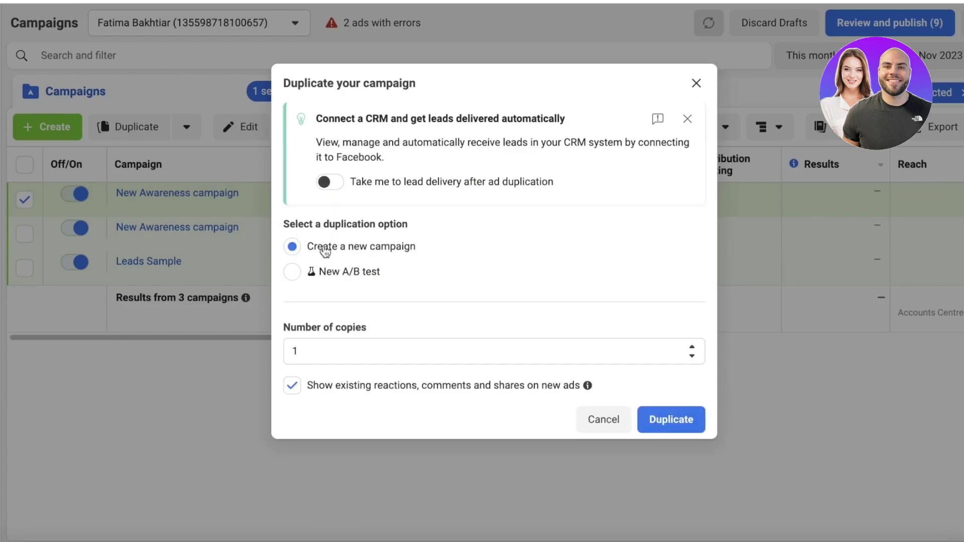
{"action": "left_click", "coordinate": [326, 346]}
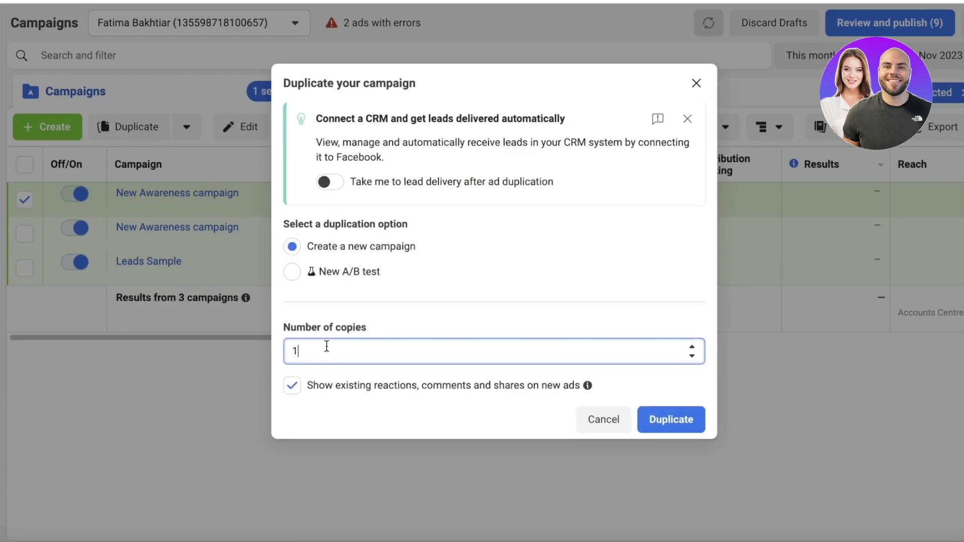
{"action": "left_click", "coordinate": [696, 419]}
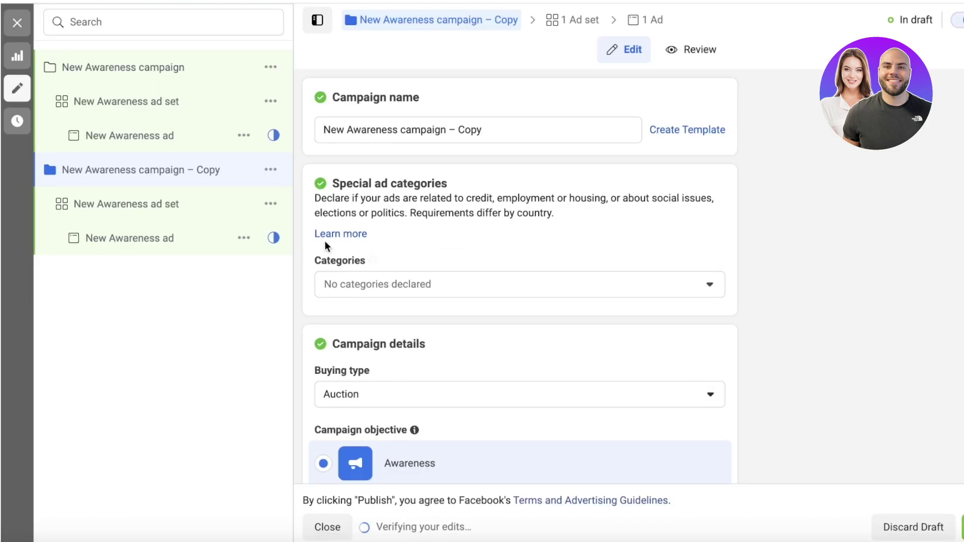
{"action": "scroll", "coordinate": [324, 241], "scroll_direction": "down", "scroll_amount": 5}
{"action": "scroll", "coordinate": [770, 490], "scroll_direction": "down", "scroll_amount": 4}
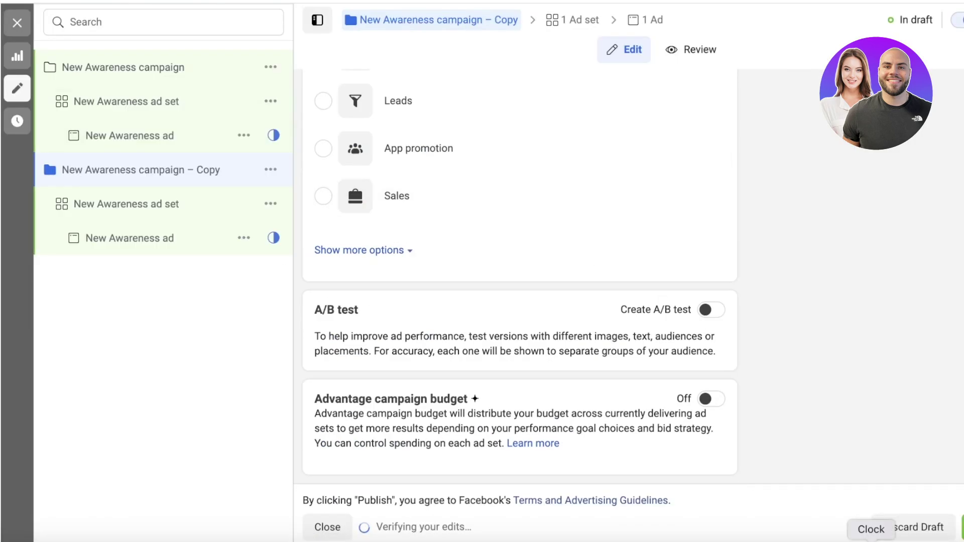
Step: Attempt publishing the copy, close the payment request, toggle the copy on, and begin discarding the draft
{"action": "left_click", "coordinate": [962, 527]}
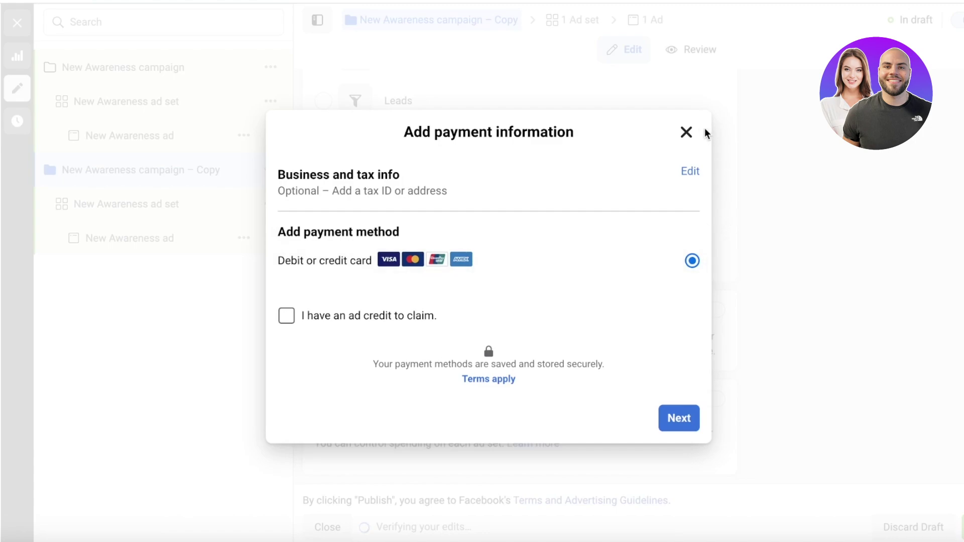
{"action": "left_click", "coordinate": [686, 133]}
{"action": "scroll", "coordinate": [460, 209], "scroll_direction": "up", "scroll_amount": 8}
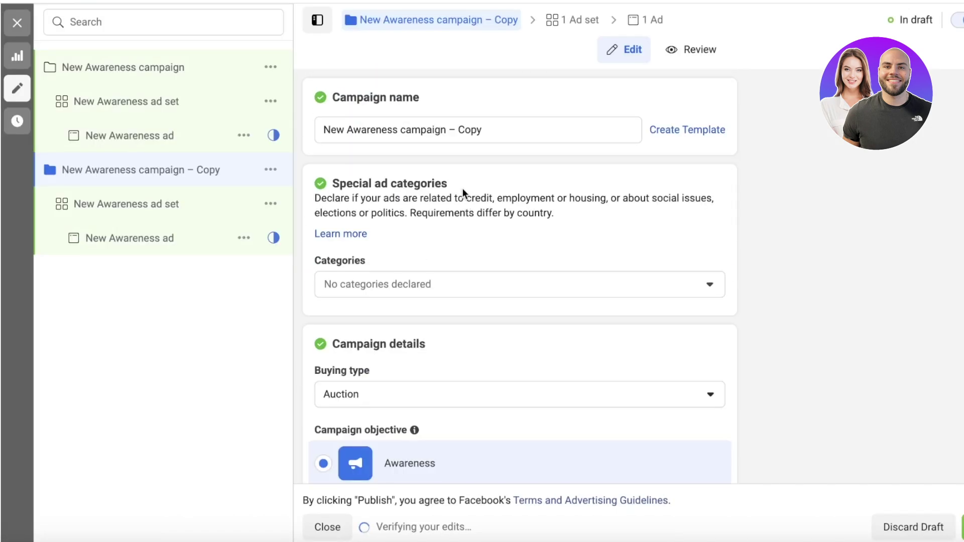
{"action": "scroll", "coordinate": [511, 302], "scroll_direction": "down", "scroll_amount": 8}
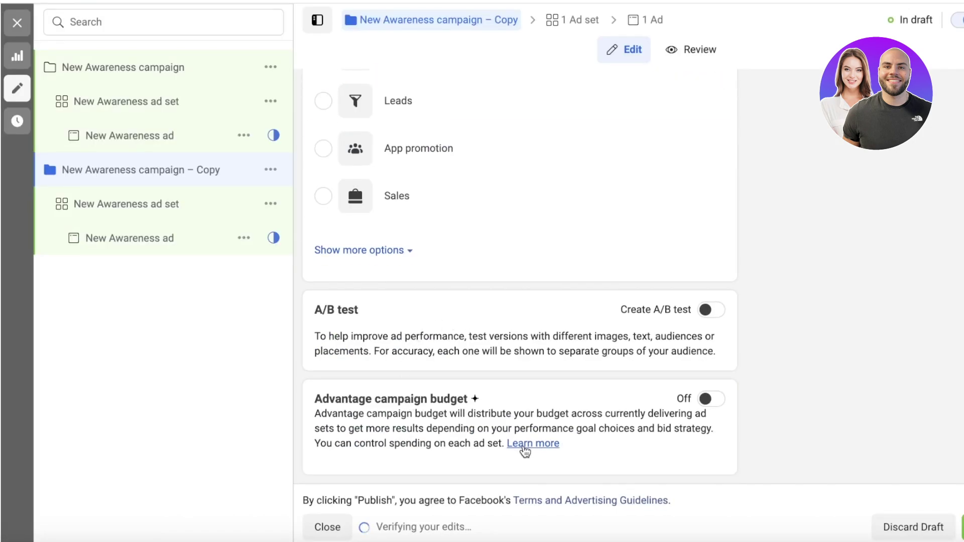
{"action": "scroll", "coordinate": [418, 405], "scroll_direction": "up", "scroll_amount": 3}
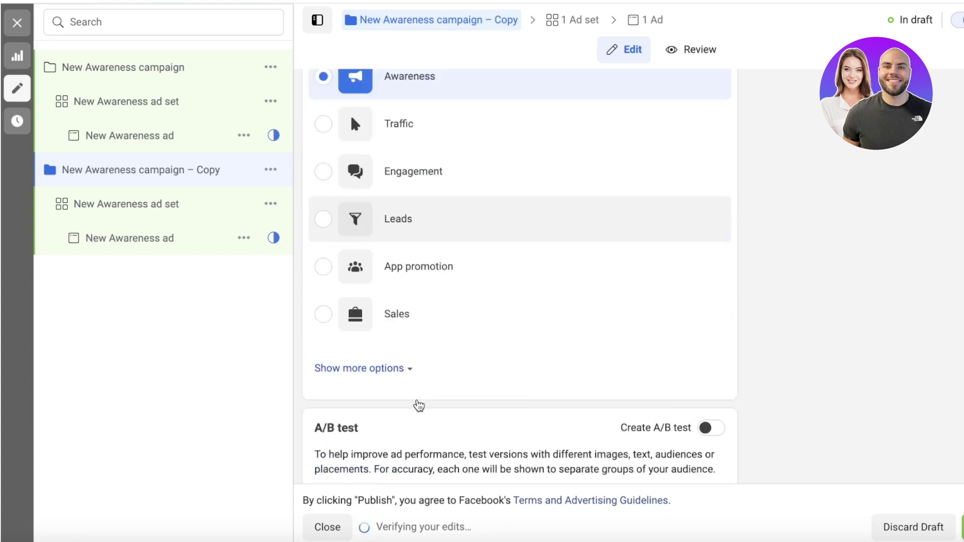
{"action": "scroll", "coordinate": [418, 405], "scroll_direction": "down", "scroll_amount": 3}
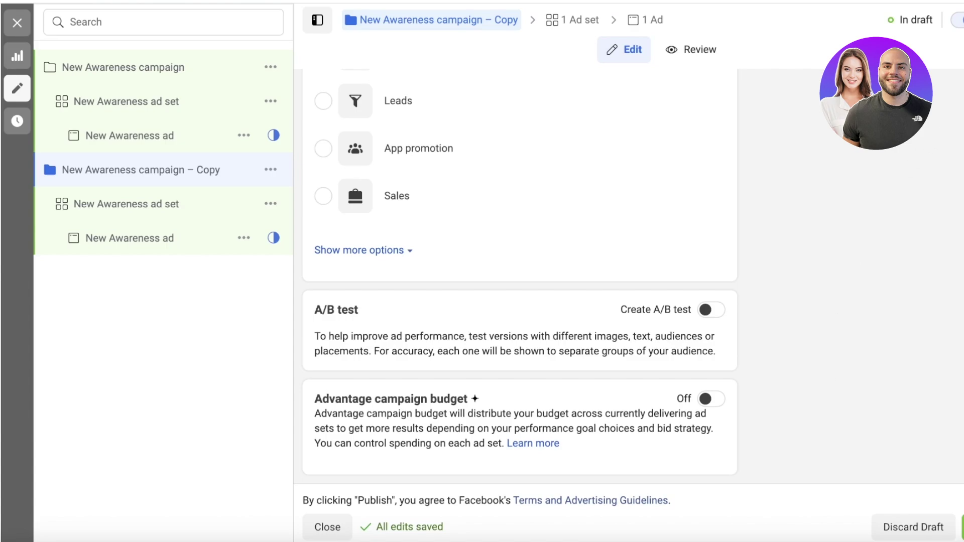
{"action": "left_click", "coordinate": [958, 20]}
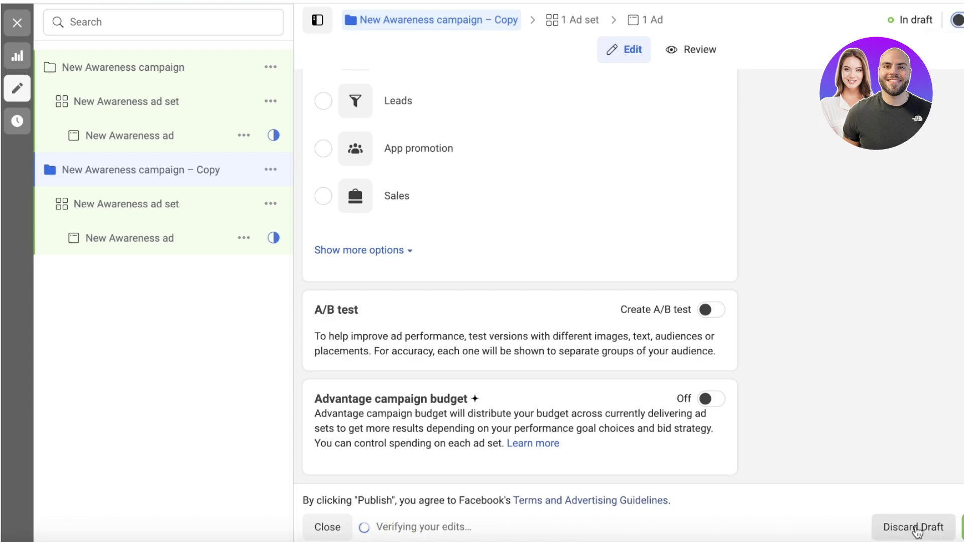
{"action": "left_click", "coordinate": [949, 534]}
Step: Confirm discarding the copied campaign draft and go to the Ads Reporting page
{"action": "left_click", "coordinate": [605, 220]}
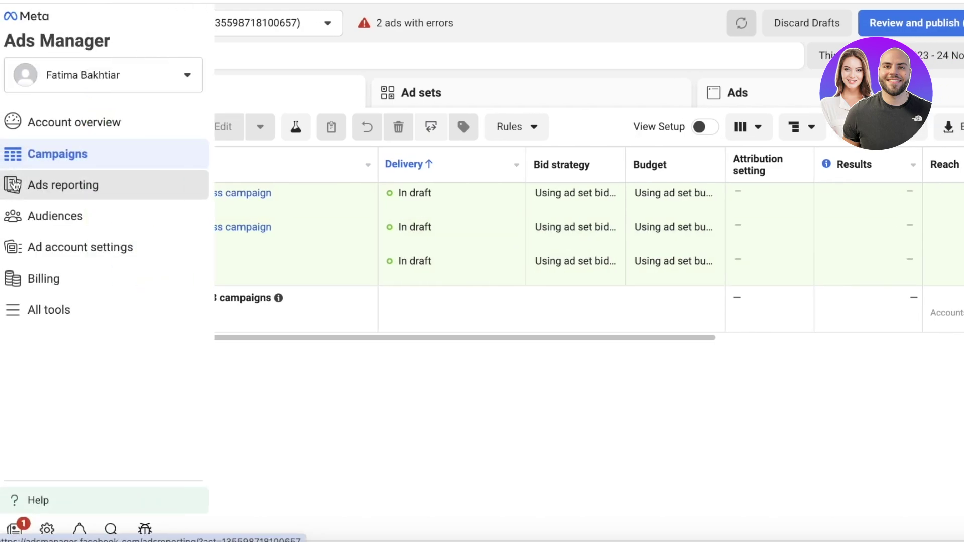
{"action": "left_click", "coordinate": [15, 186]}
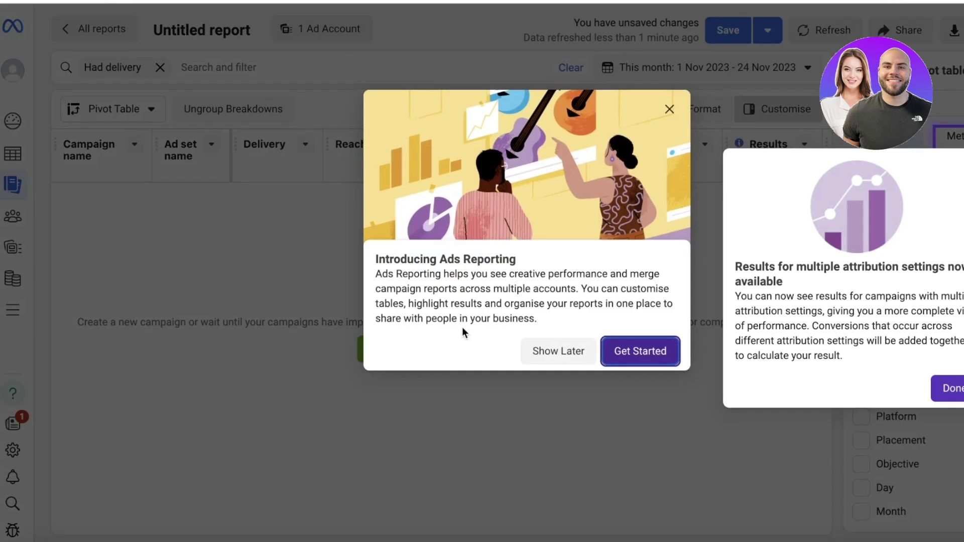
Step: Finish the attribution popup and postpone the breakdowns introduction with Show Later
{"action": "left_click", "coordinate": [948, 388]}
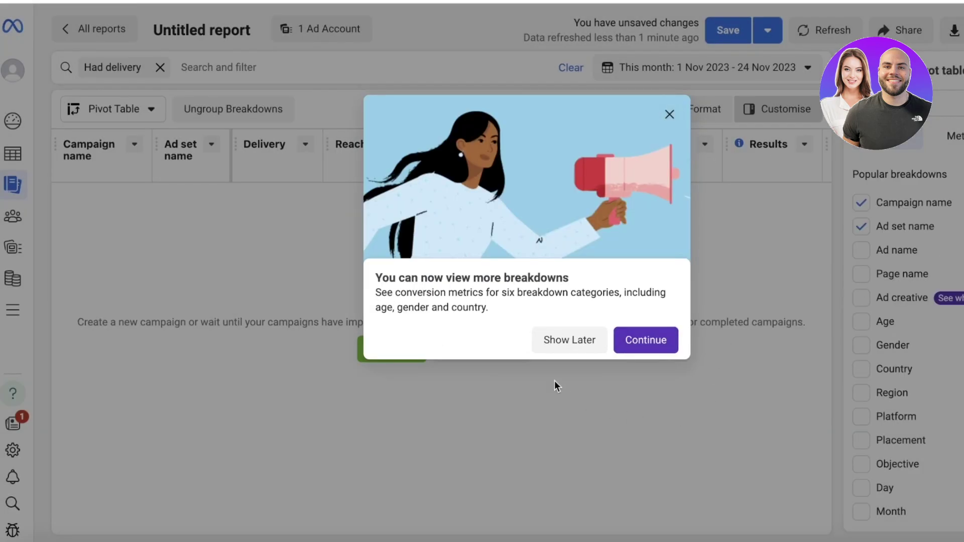
{"action": "left_click", "coordinate": [550, 345]}
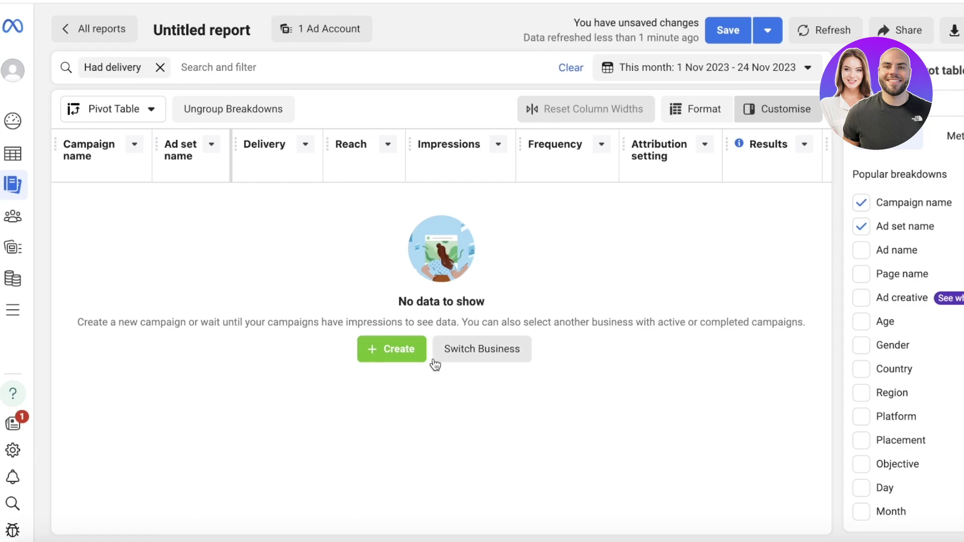
{"action": "mouse_move", "coordinate": [6, 187]}
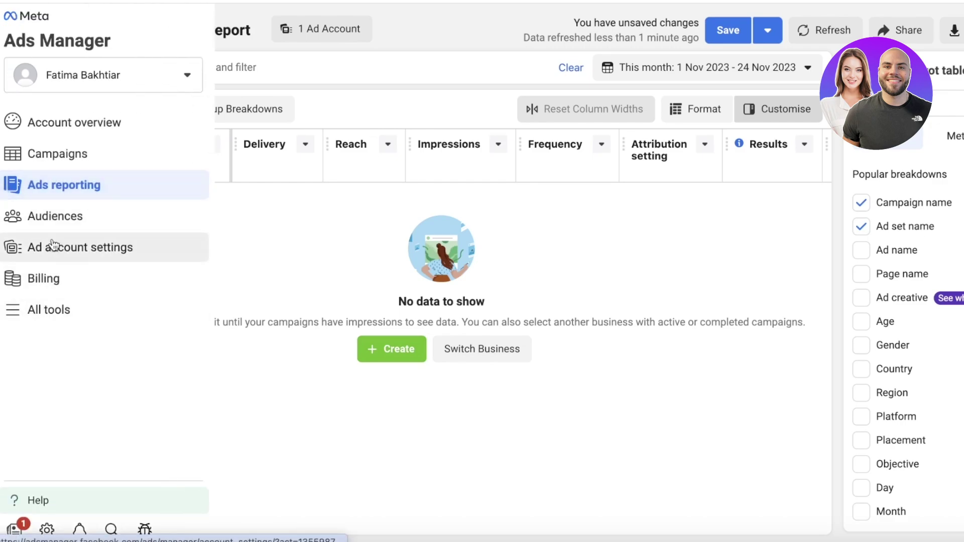